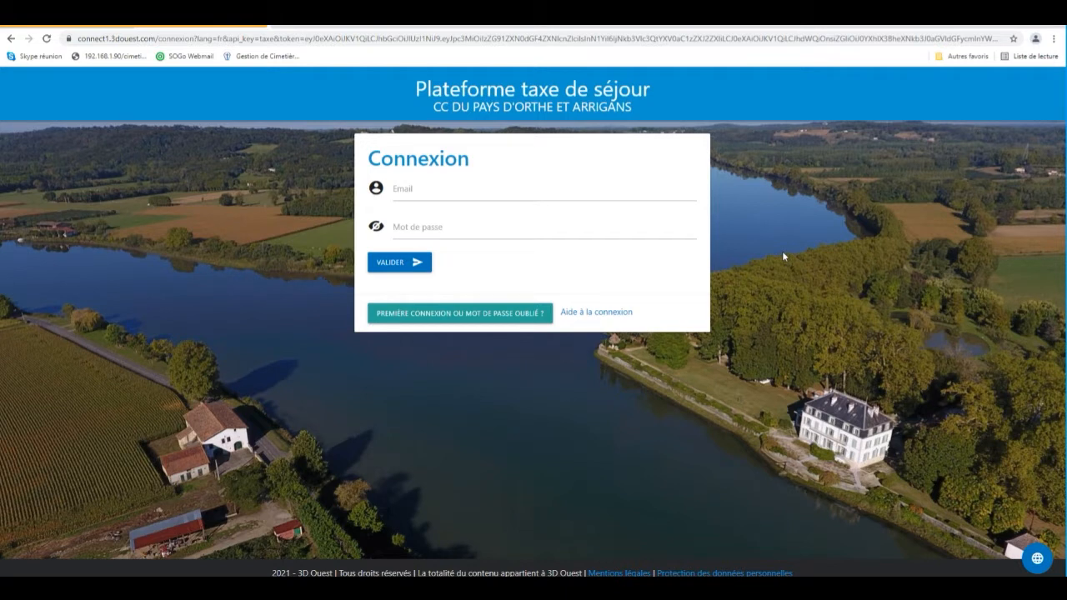
# Request a first-connection password creation link for the account's e-mail address.
pyautogui.click(516, 314)
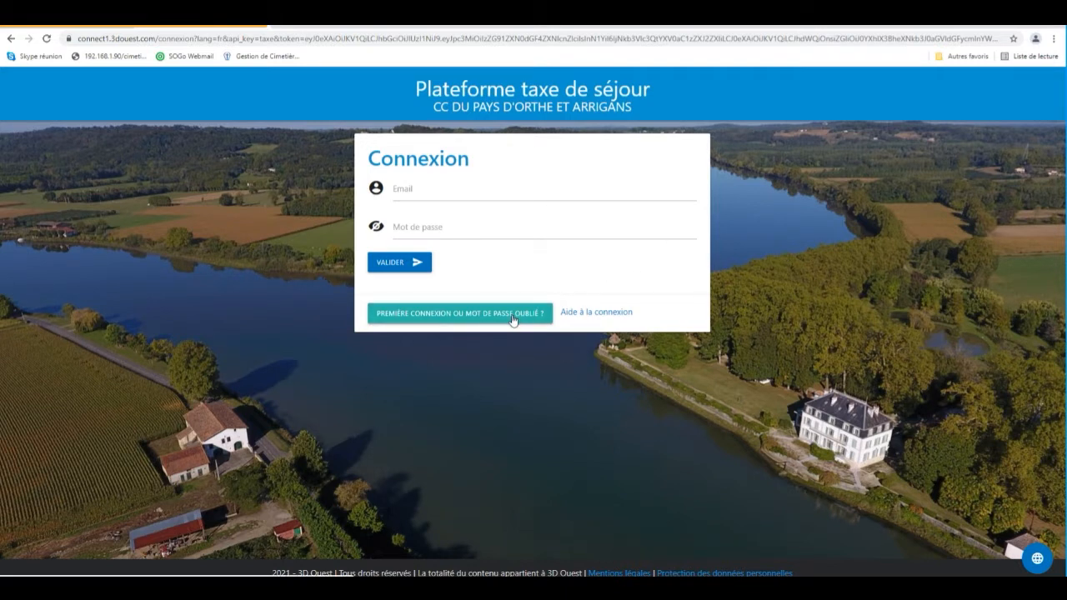
pyautogui.click(451, 222)
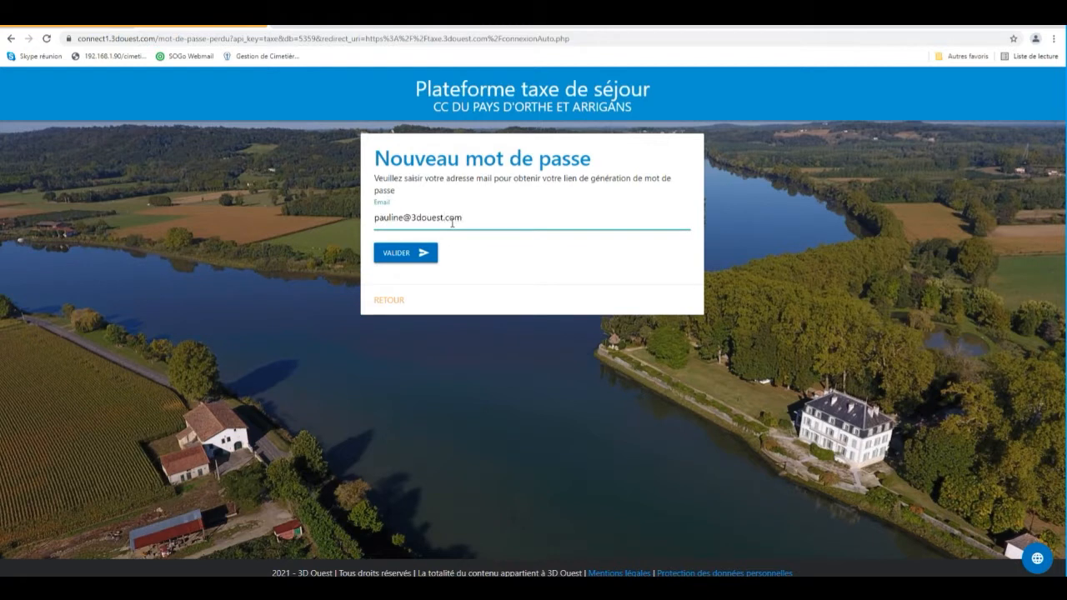
pyautogui.click(398, 257)
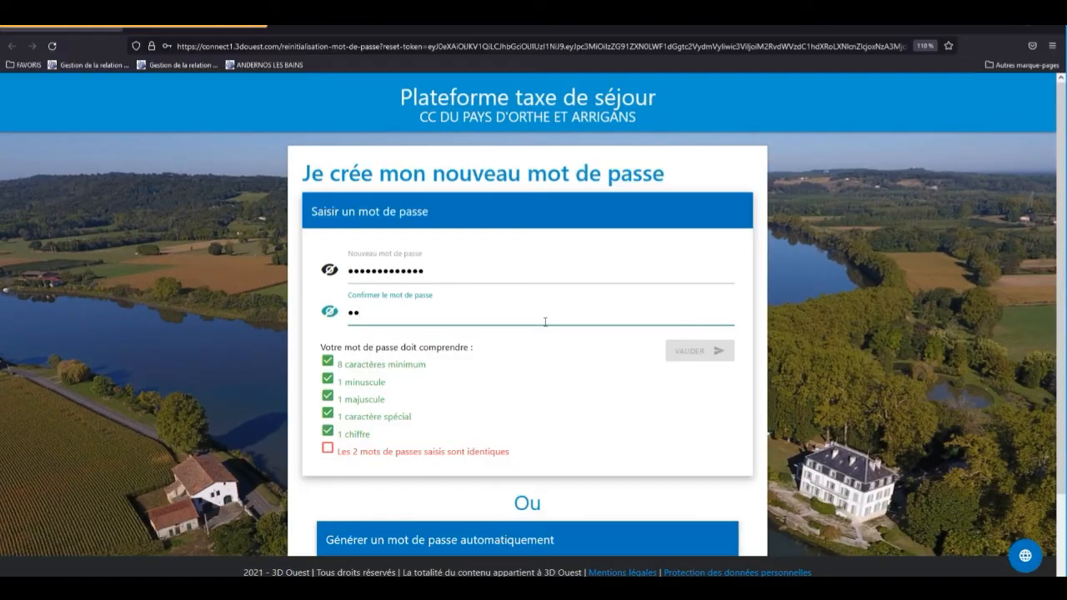
# Log in to the platform with the account e-mail and password.
pyautogui.write('•••')
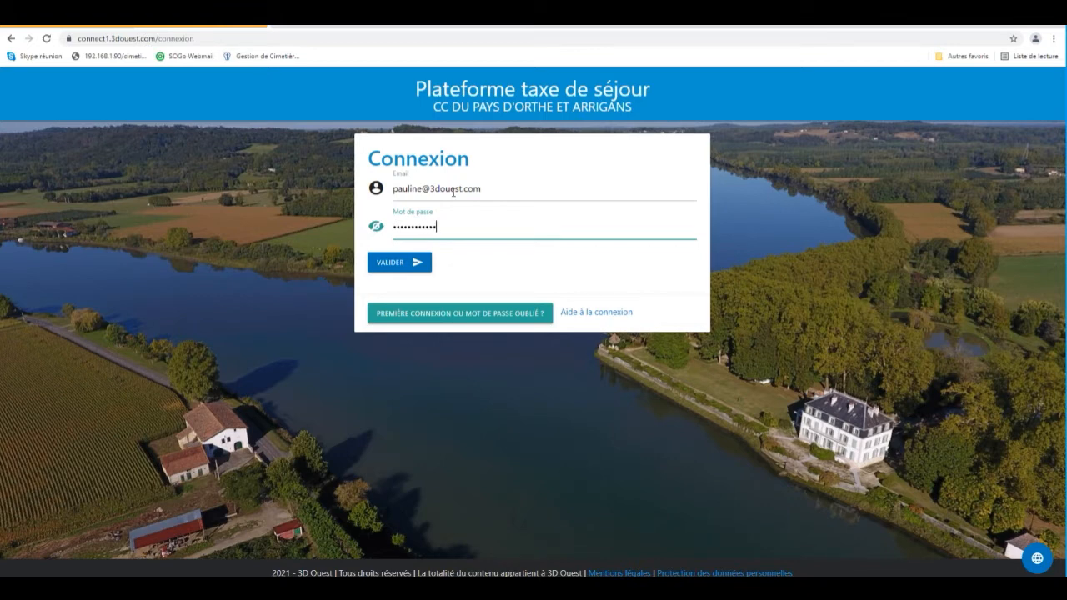
pyautogui.click(404, 264)
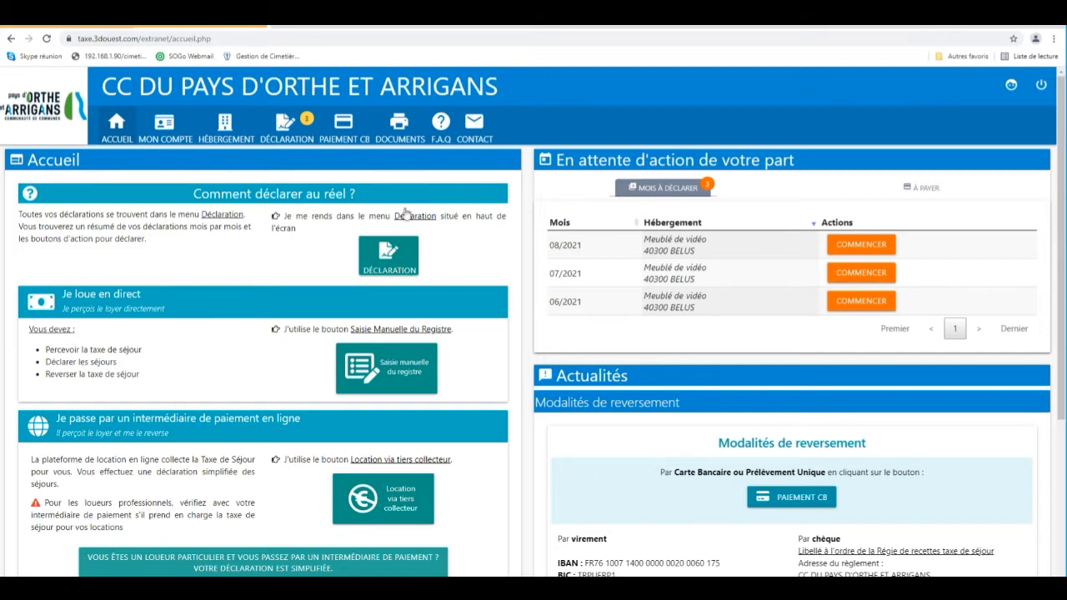
# Start a new manual register entry in the declarations for the month of Juin 2021.
pyautogui.click(306, 139)
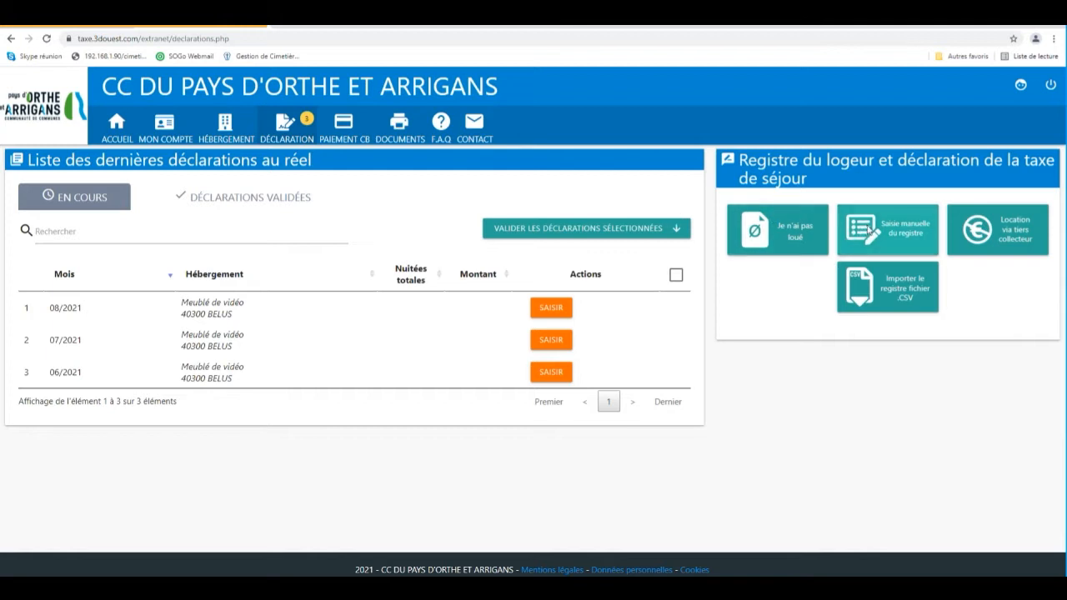
pyautogui.click(870, 231)
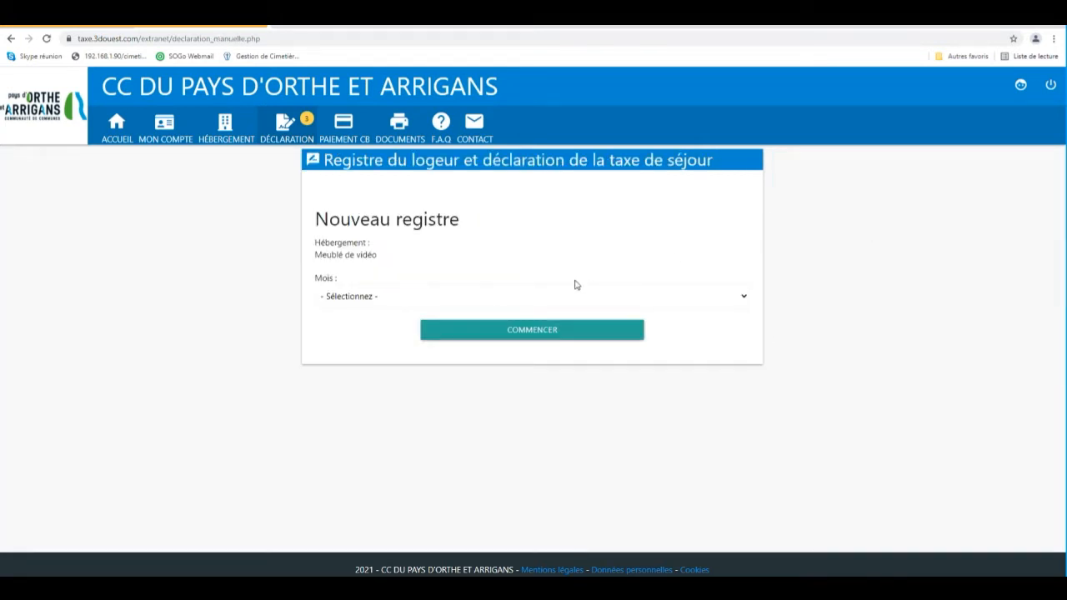
pyautogui.click(542, 298)
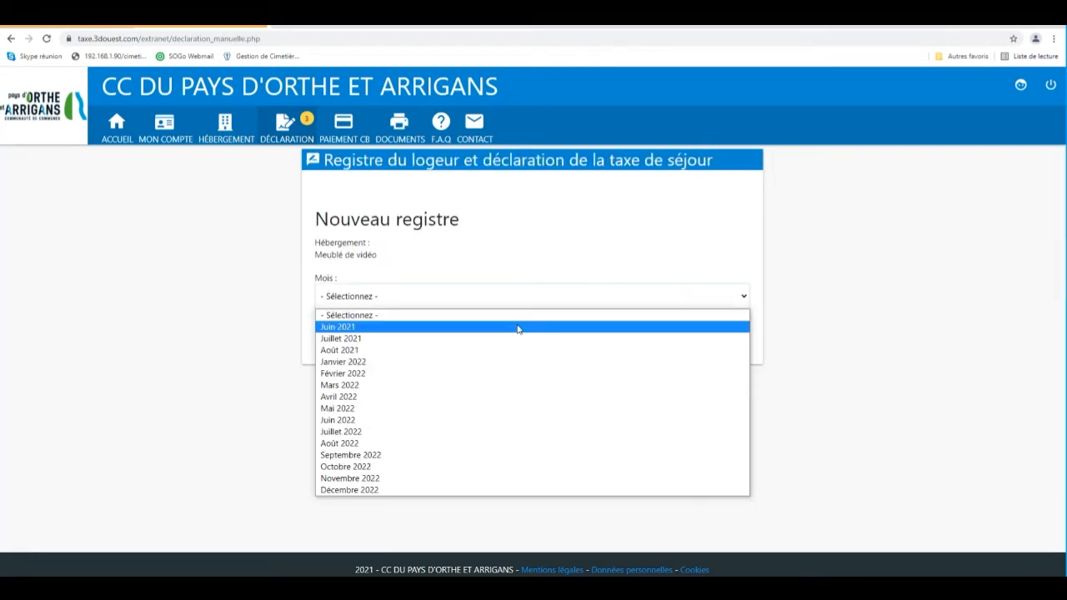
pyautogui.click(518, 327)
pyautogui.click(515, 332)
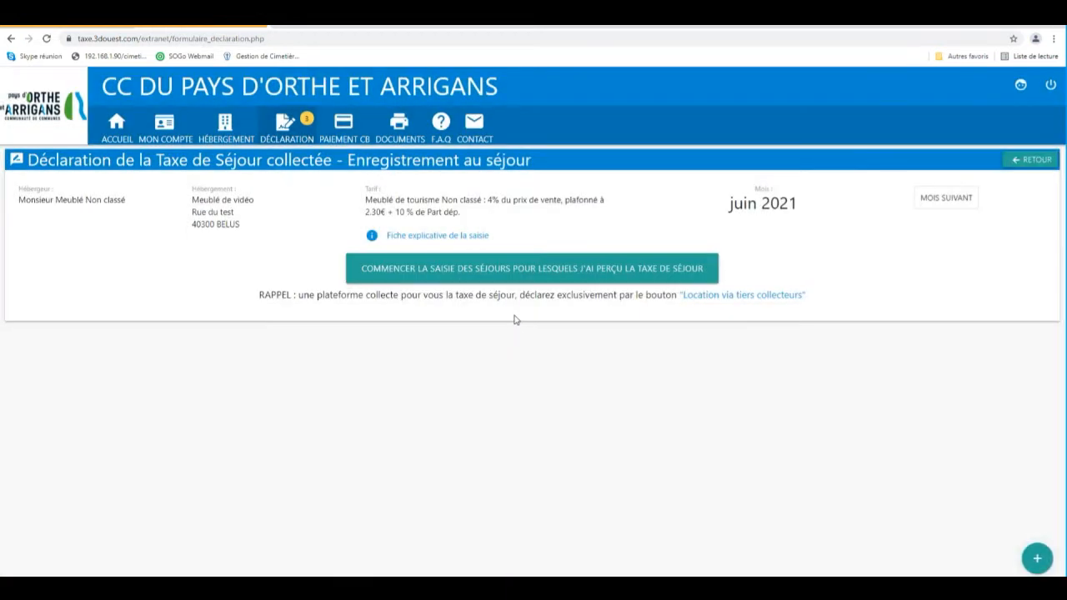
# Begin entering stays and set the first stay from 1 to 8 June 2021 at 50 € per night.
pyautogui.click(517, 275)
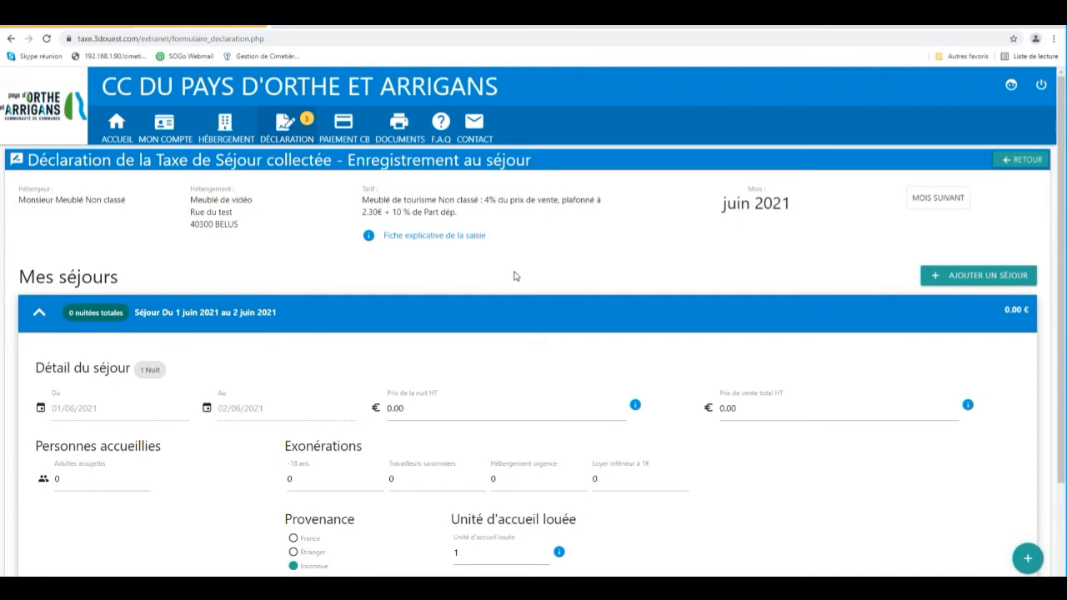
pyautogui.scroll(-2, 350, 317)
pyautogui.click(245, 291)
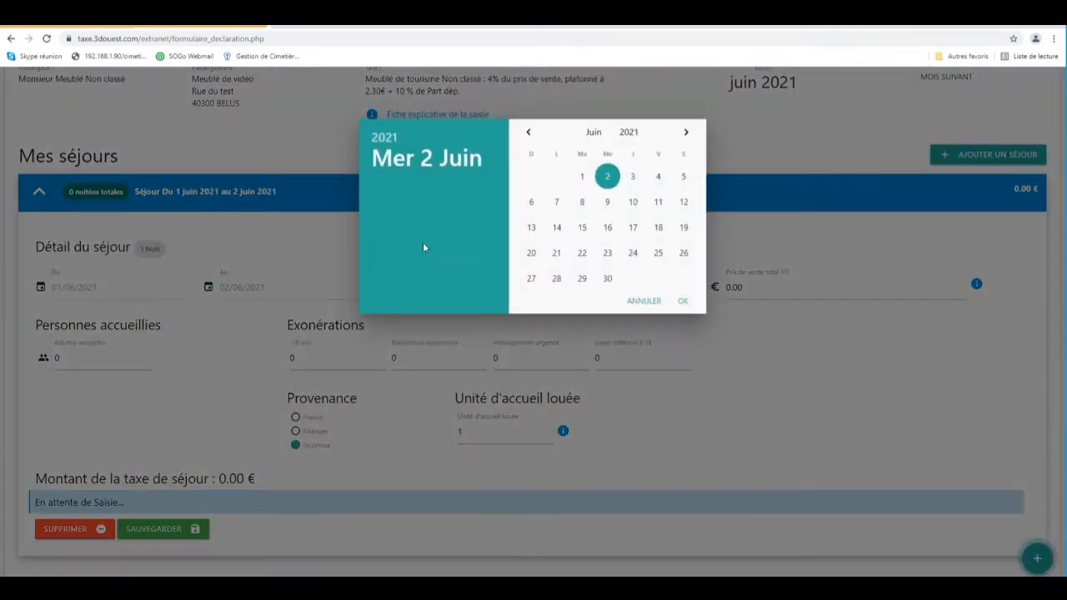
pyautogui.click(582, 203)
pyautogui.click(388, 290)
pyautogui.write('50')
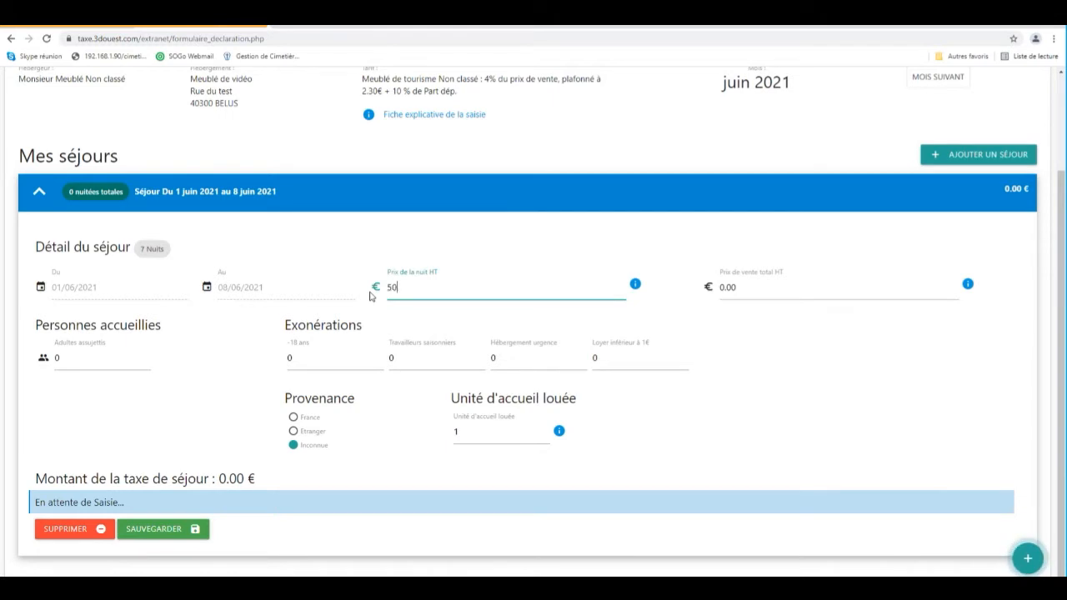
# Enter 2 taxable adults and 3 under-18 exemptions for the first stay.
pyautogui.click(235, 340)
pyautogui.click(58, 357)
pyautogui.write('2')
pyautogui.click(301, 355)
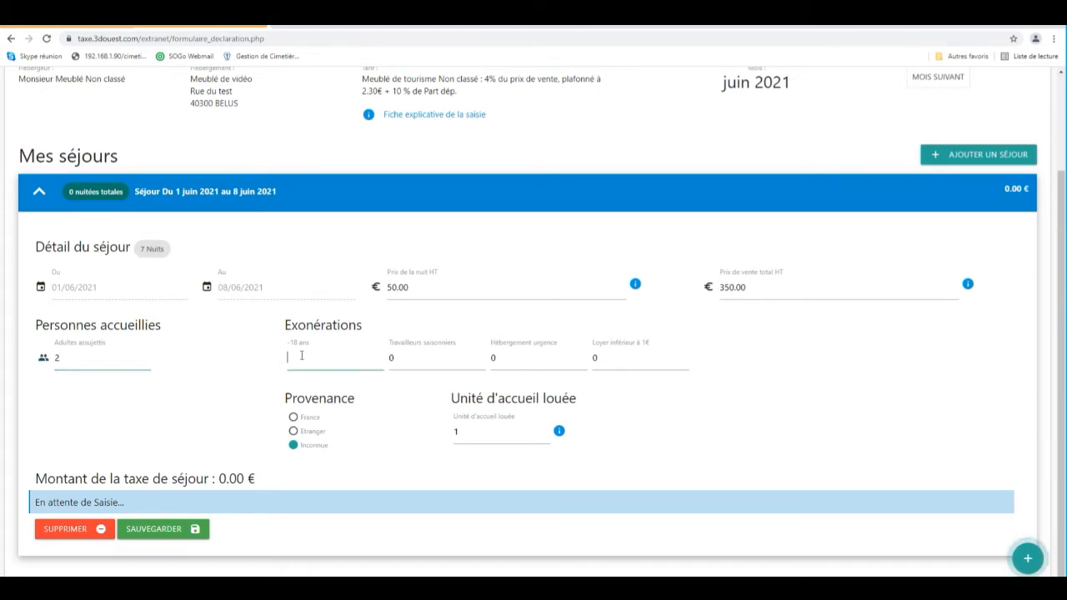
pyautogui.write('3')
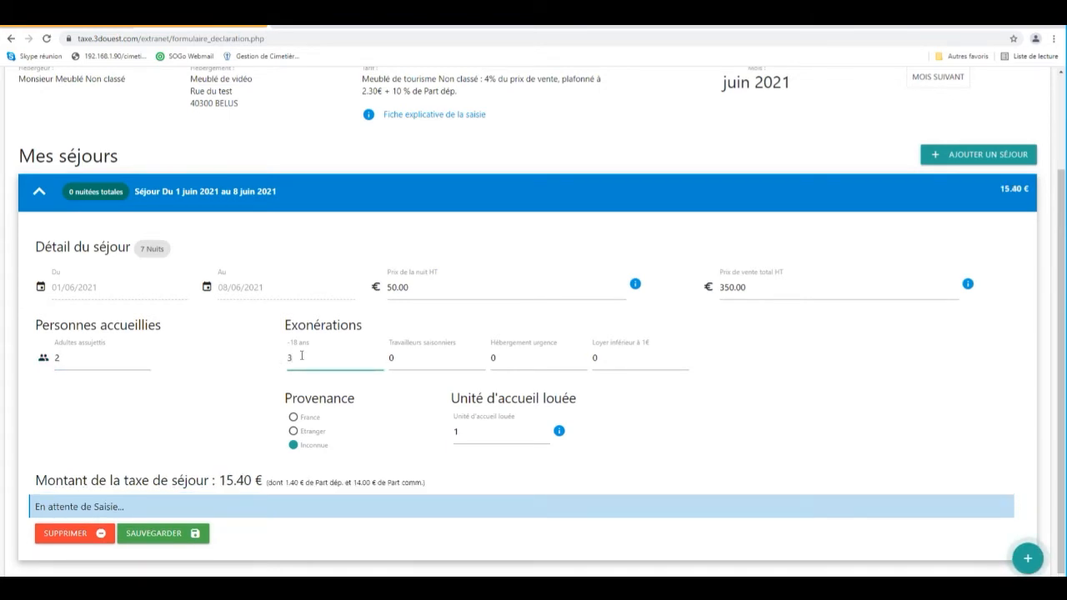
# Set the stay's origin to France with postal code 22300 and save the stay.
pyautogui.click(294, 417)
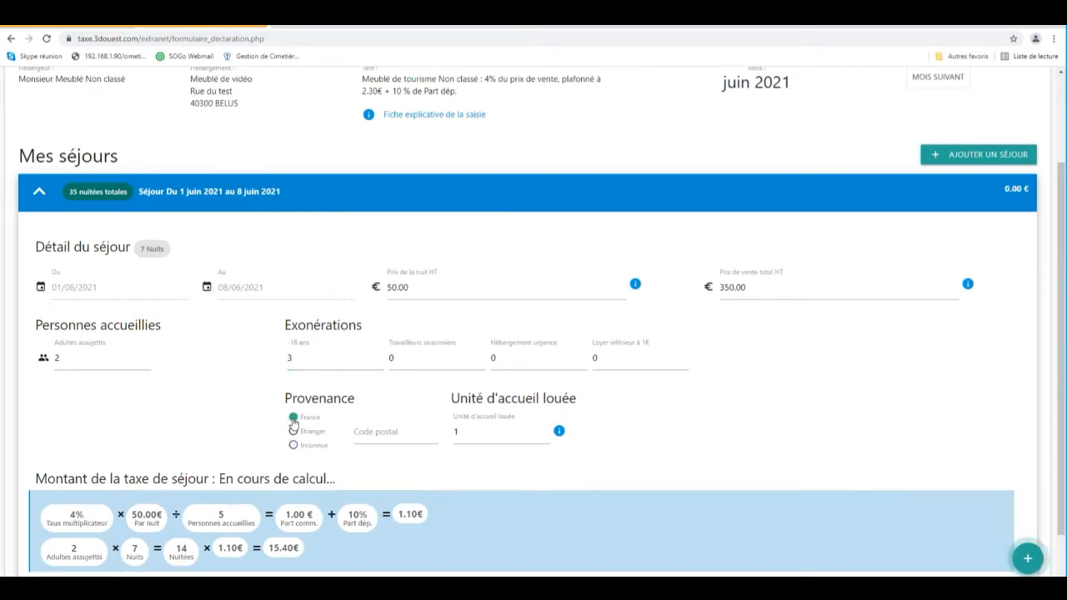
pyautogui.click(412, 437)
pyautogui.write('22300')
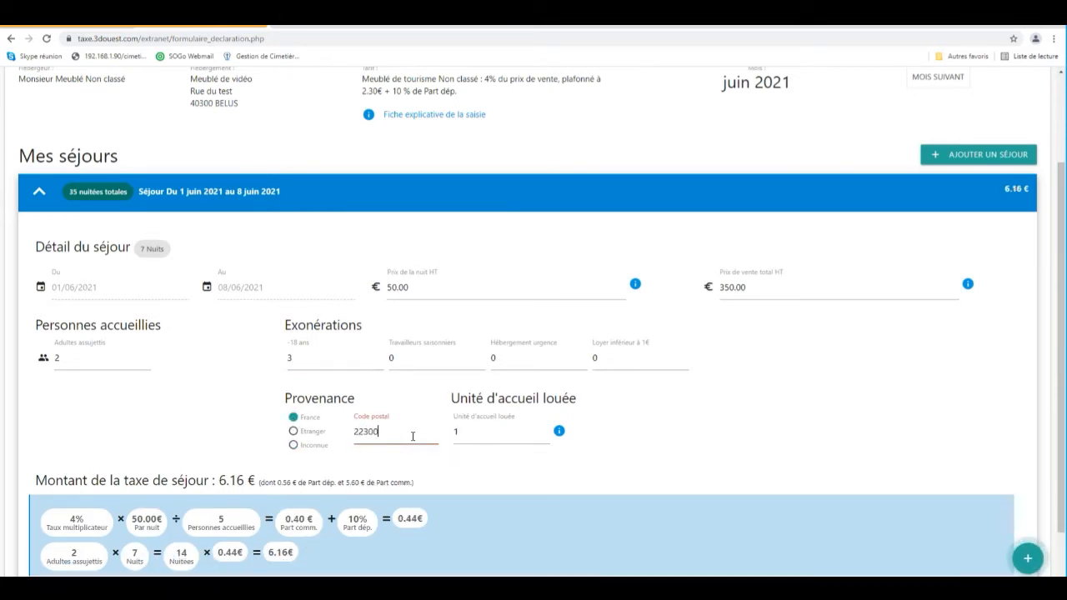
pyautogui.scroll(-1, 386, 499)
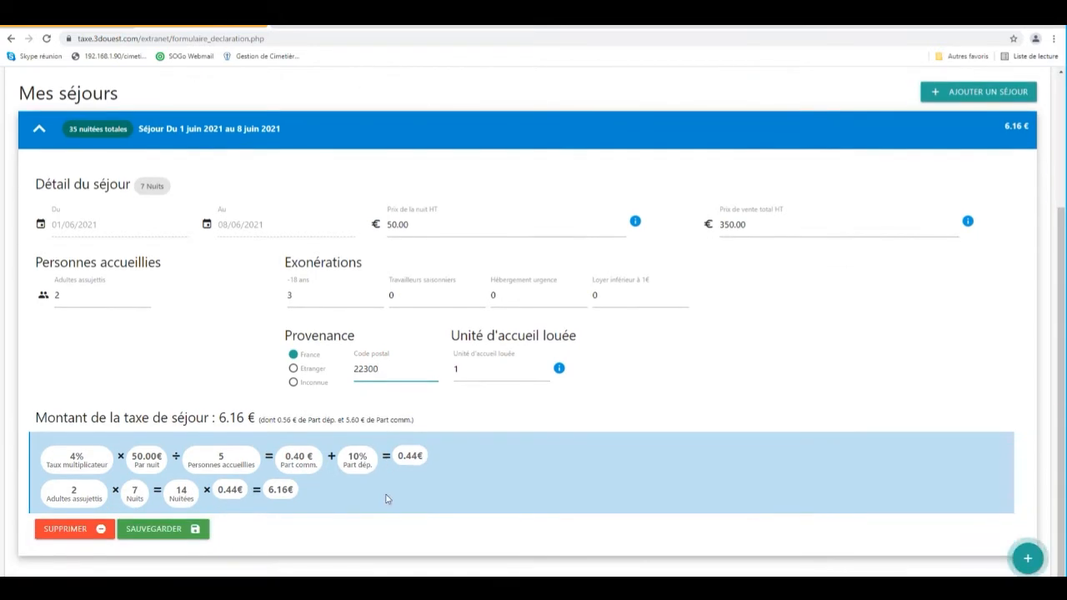
pyautogui.click(183, 530)
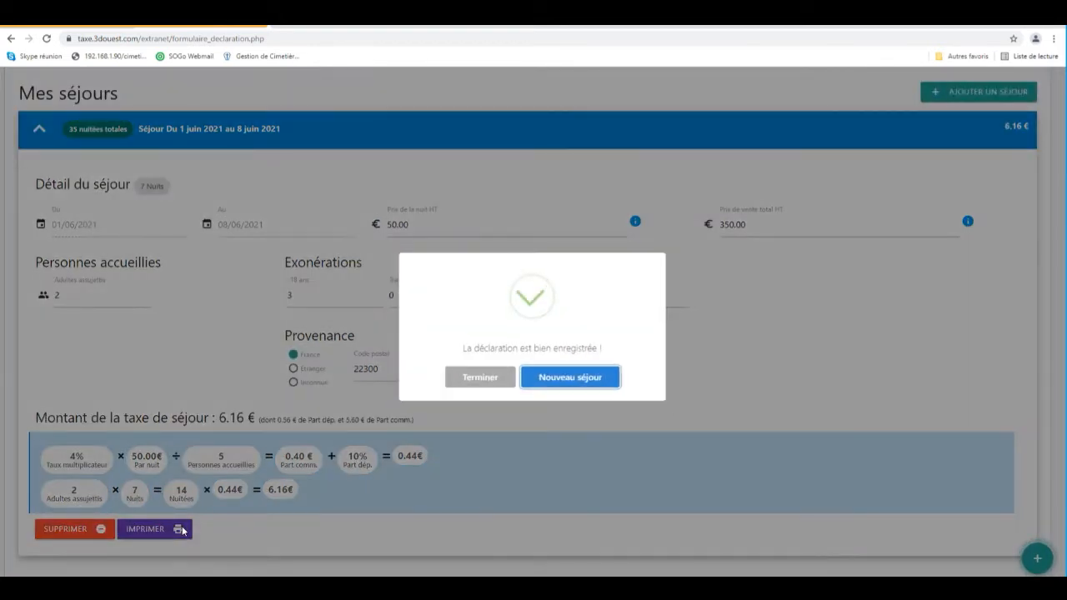
# Add a new stay from 21 to 25 June 2021 at 50 € per night.
pyautogui.click(539, 382)
pyautogui.scroll(-3, 455, 401)
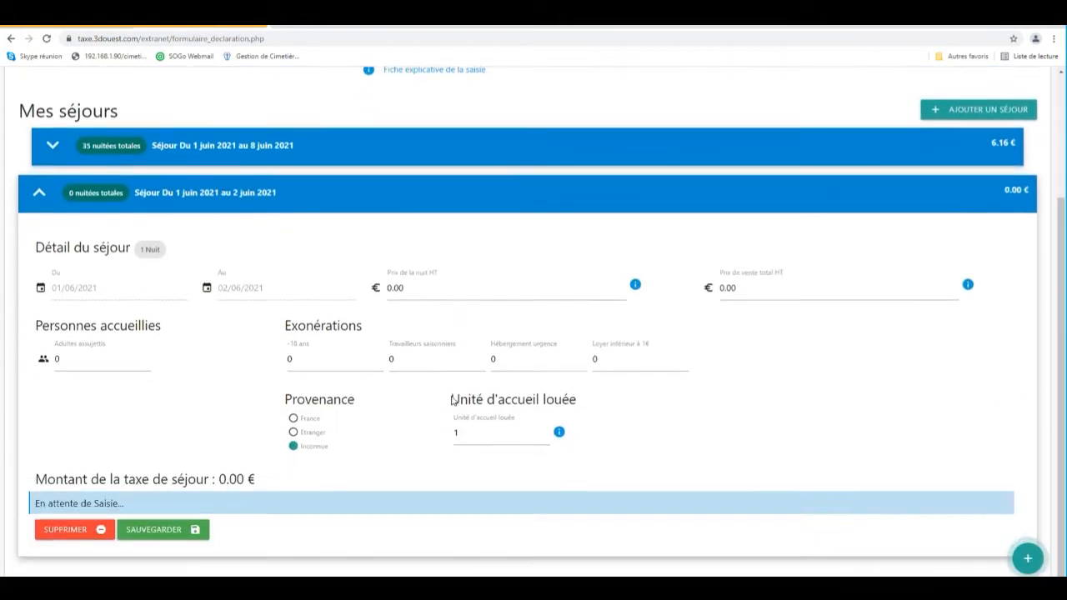
pyautogui.click(127, 287)
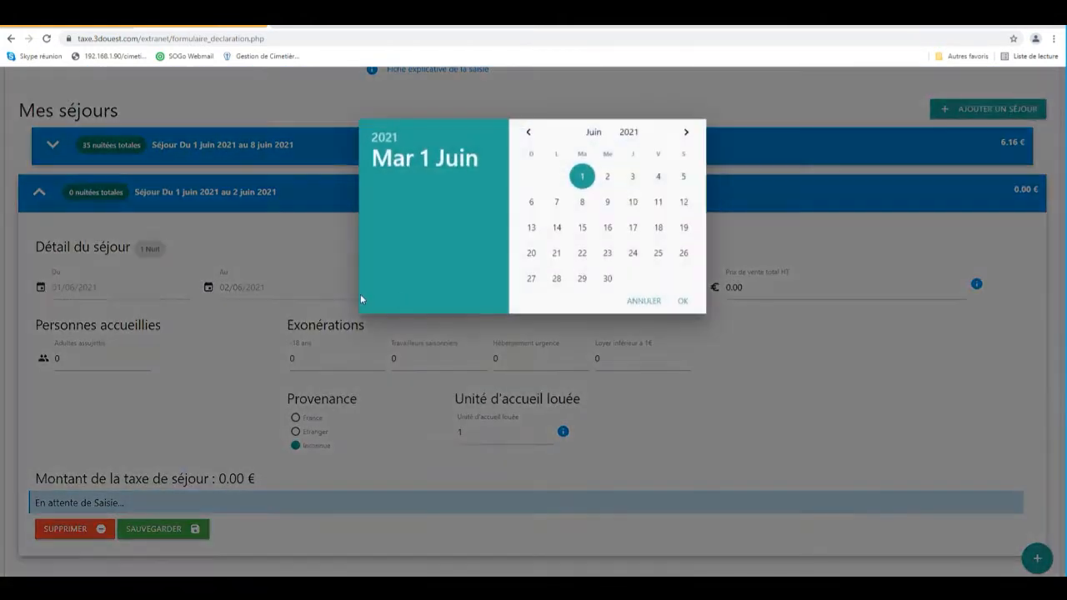
pyautogui.click(557, 255)
pyautogui.click(253, 294)
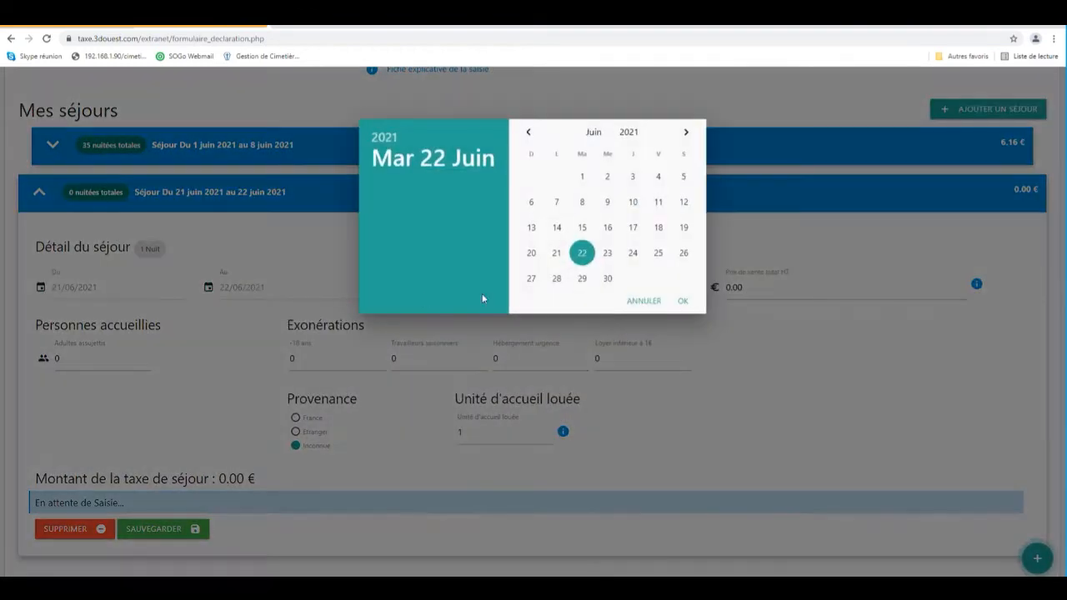
pyautogui.click(659, 253)
pyautogui.click(434, 294)
pyautogui.write('50')
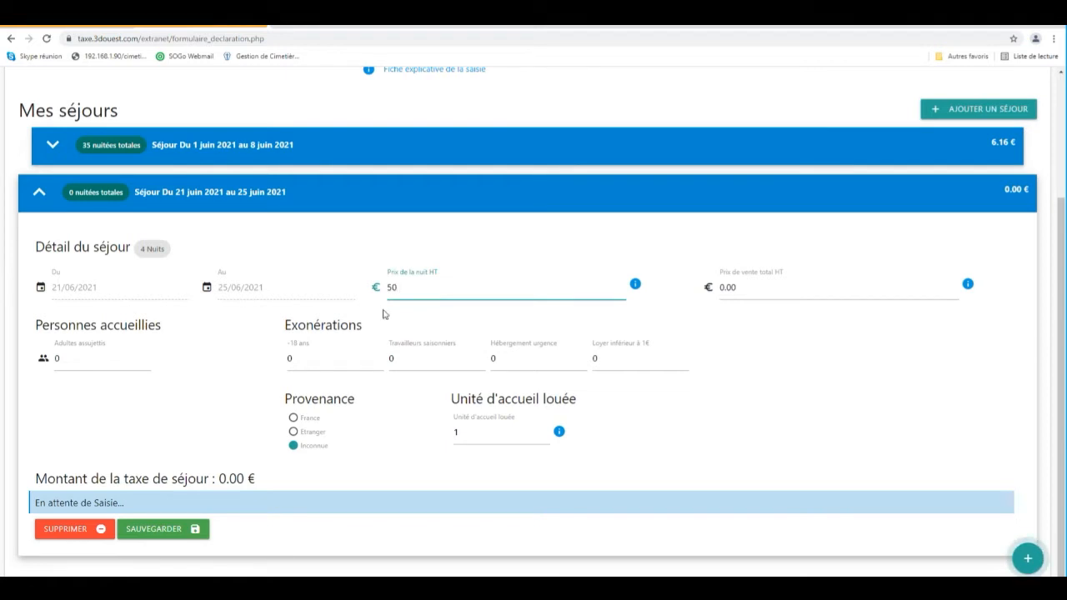
# Enter 2 taxable adults and 1 under-18 exemption for the second stay.
pyautogui.click(69, 359)
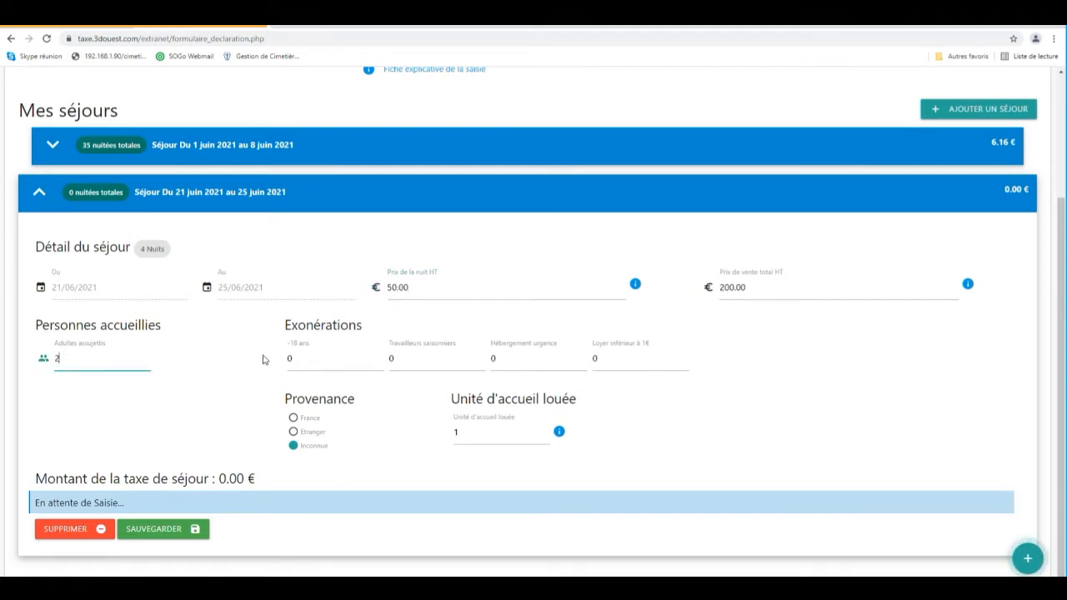
pyautogui.click(297, 357)
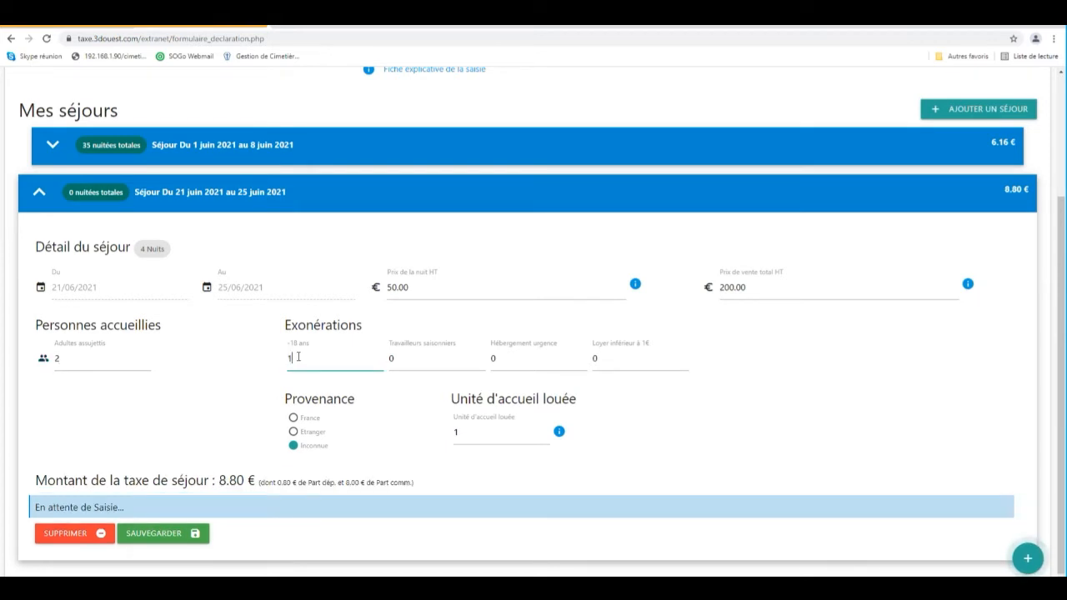
# Set the second stay's origin to France with postal code 22300, save it and finish.
pyautogui.click(293, 418)
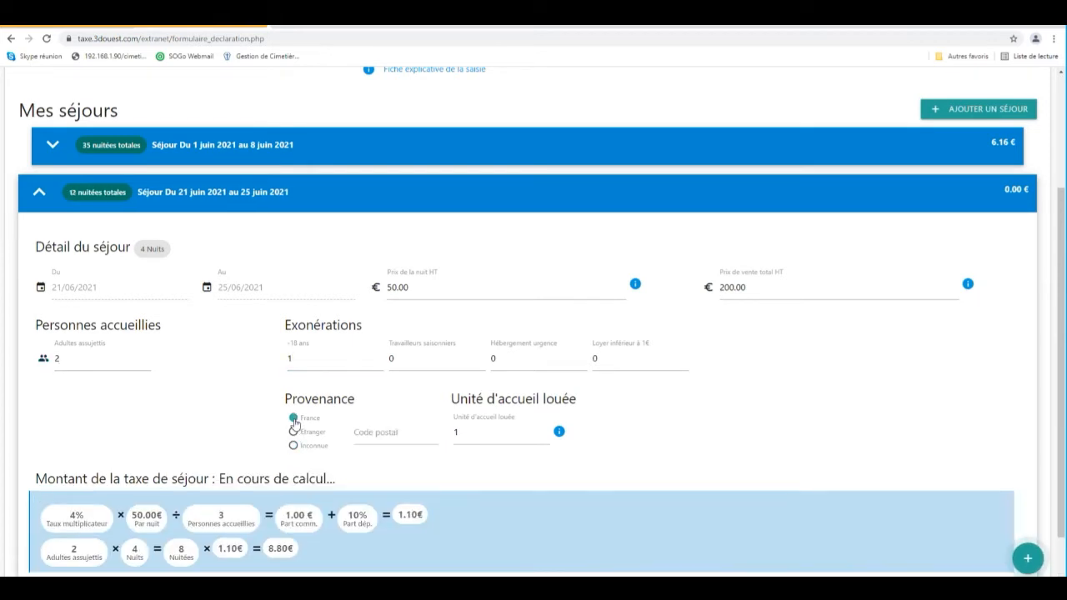
pyautogui.click(390, 429)
pyautogui.write('22300')
pyautogui.scroll(-1, 338, 492)
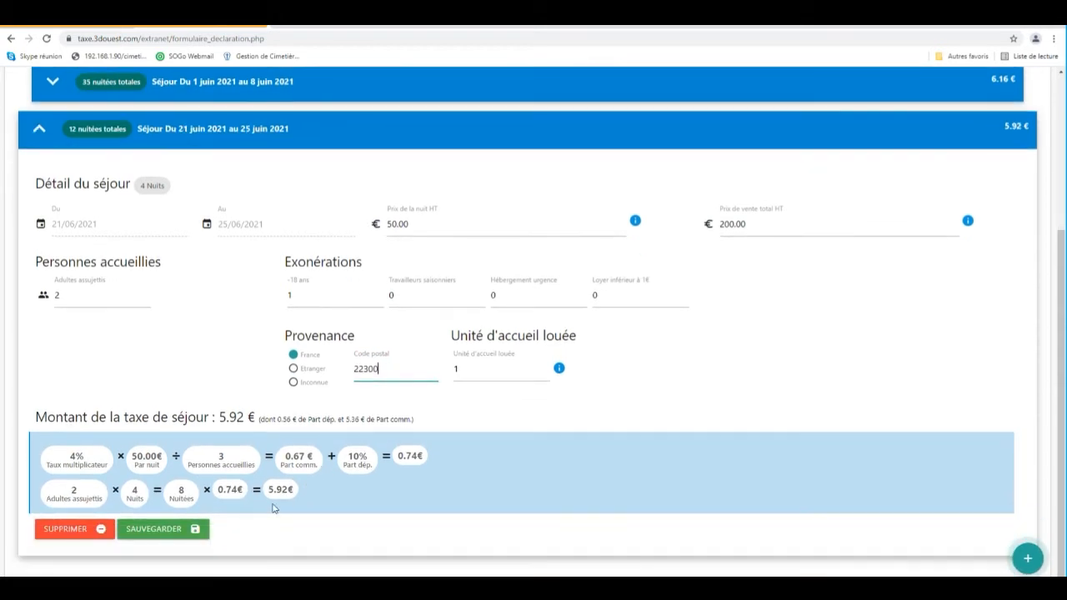
pyautogui.click(162, 533)
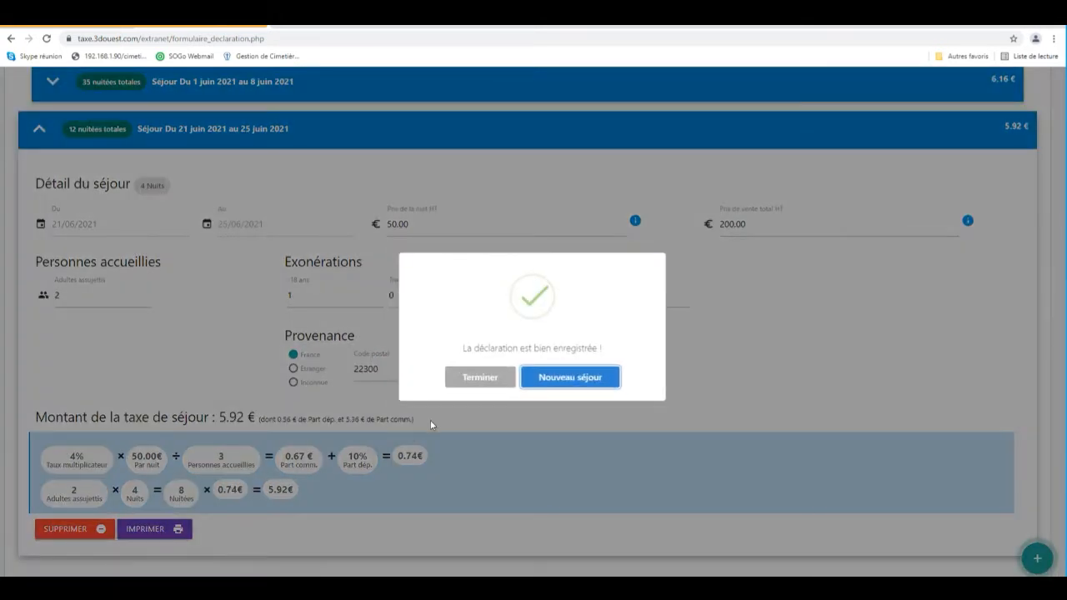
pyautogui.click(471, 380)
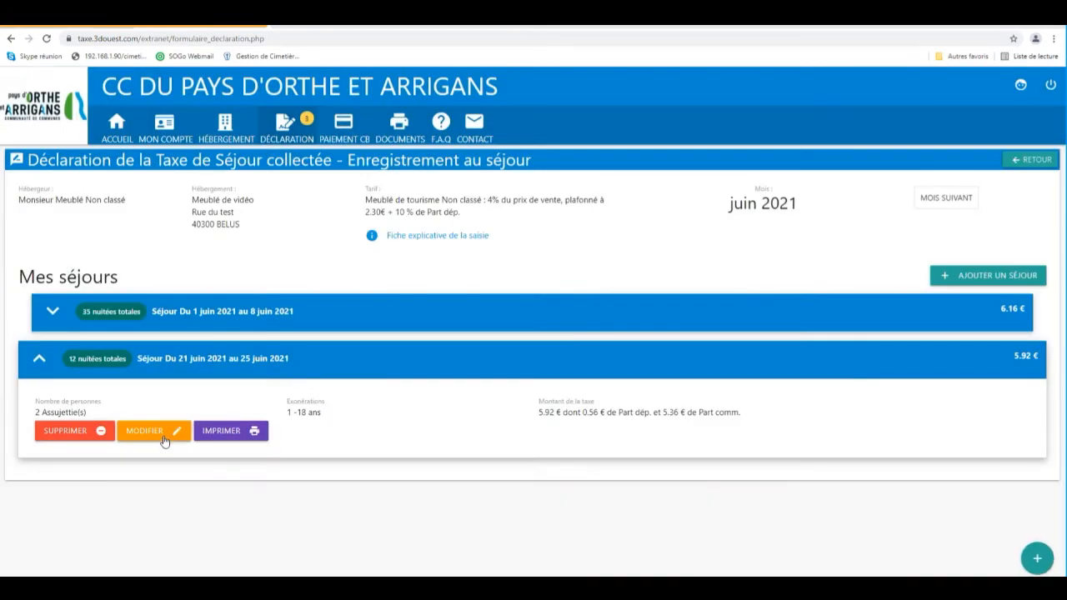
# Edit the second stay, change its nightly price to 45 €, and save it.
pyautogui.click(164, 434)
pyautogui.scroll(-2, 163, 437)
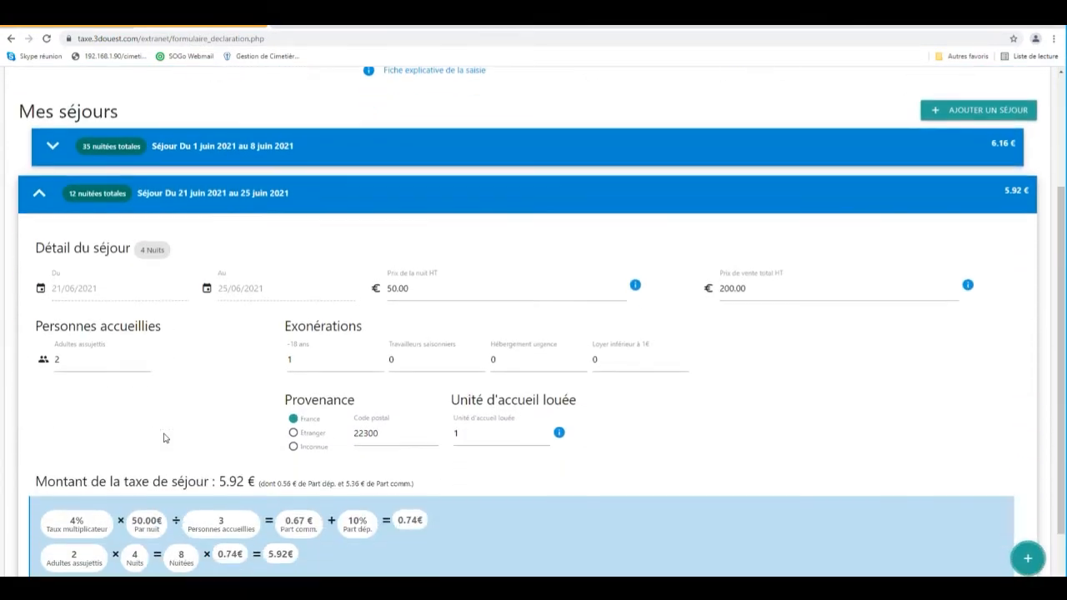
pyautogui.moveTo(428, 290); pyautogui.dragTo(383, 290)
pyautogui.write('45')
pyautogui.click(281, 317)
pyautogui.scroll(-1, 175, 387)
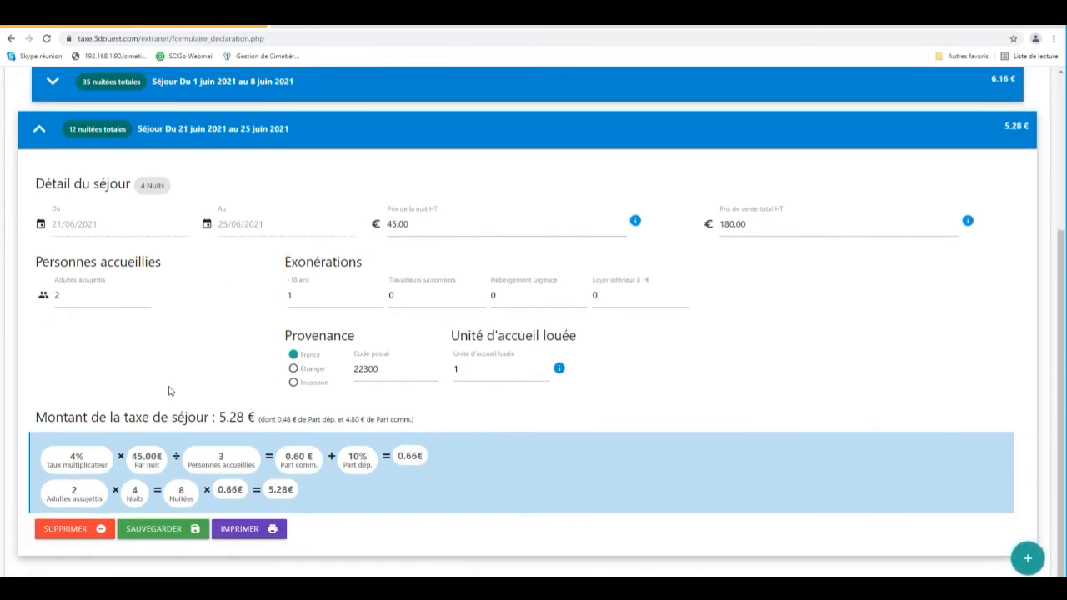
pyautogui.click(152, 532)
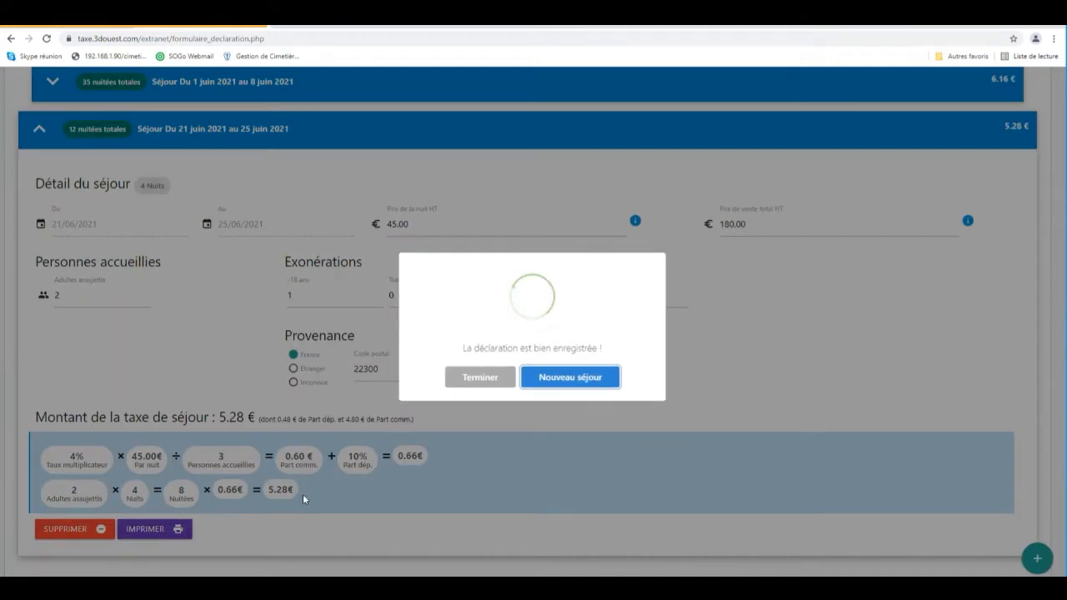
pyautogui.click(503, 386)
# Print a tax receipt for the second stay with the client details "client test".
pyautogui.click(242, 435)
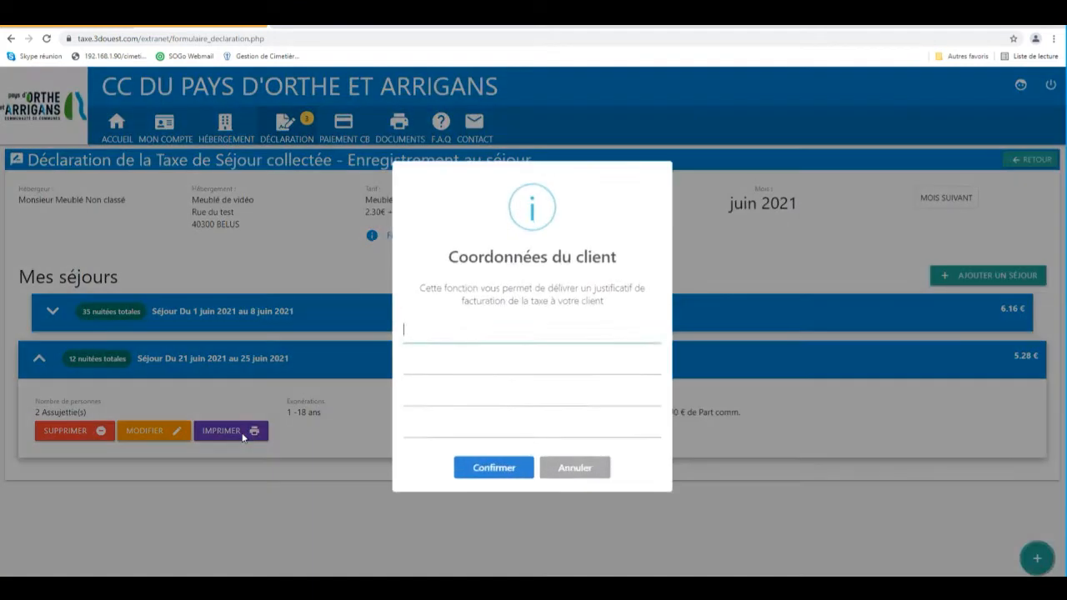
pyautogui.write('client test')
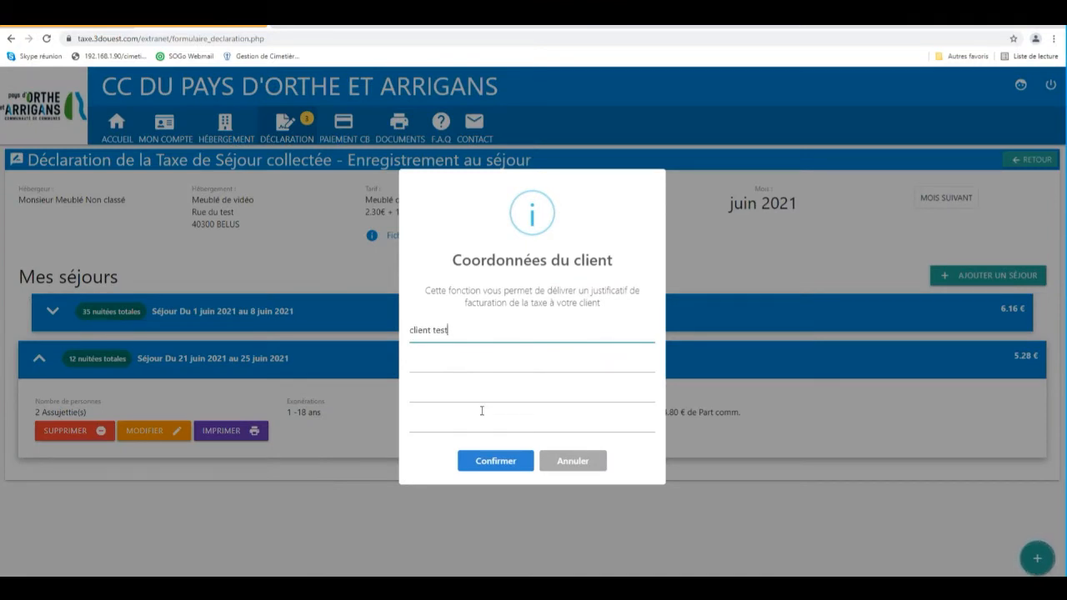
pyautogui.click(481, 461)
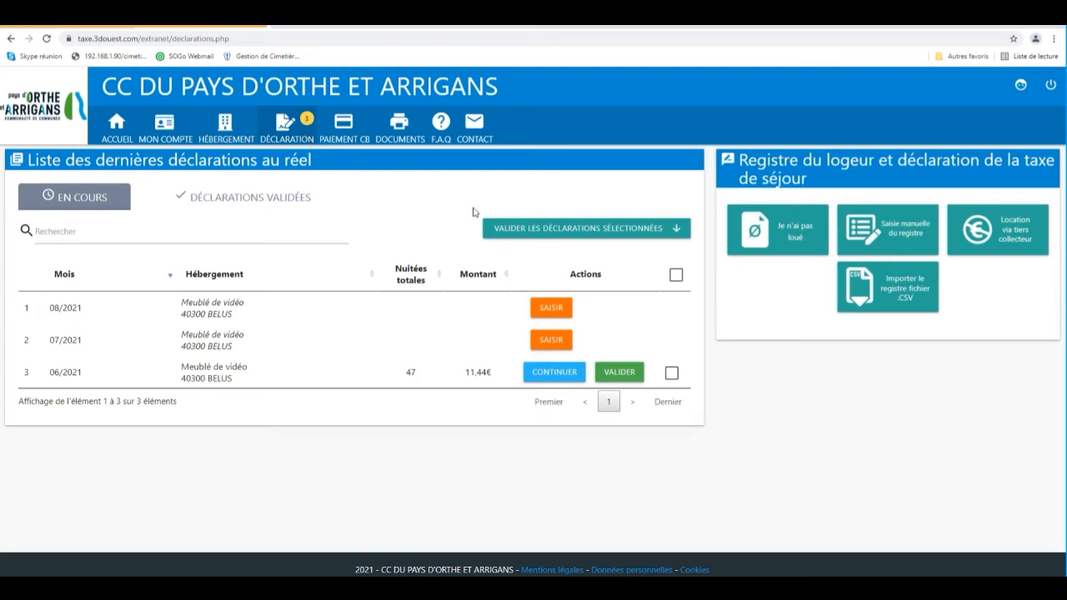
# Open the rental declaration via third-party collectors.
pyautogui.click(997, 243)
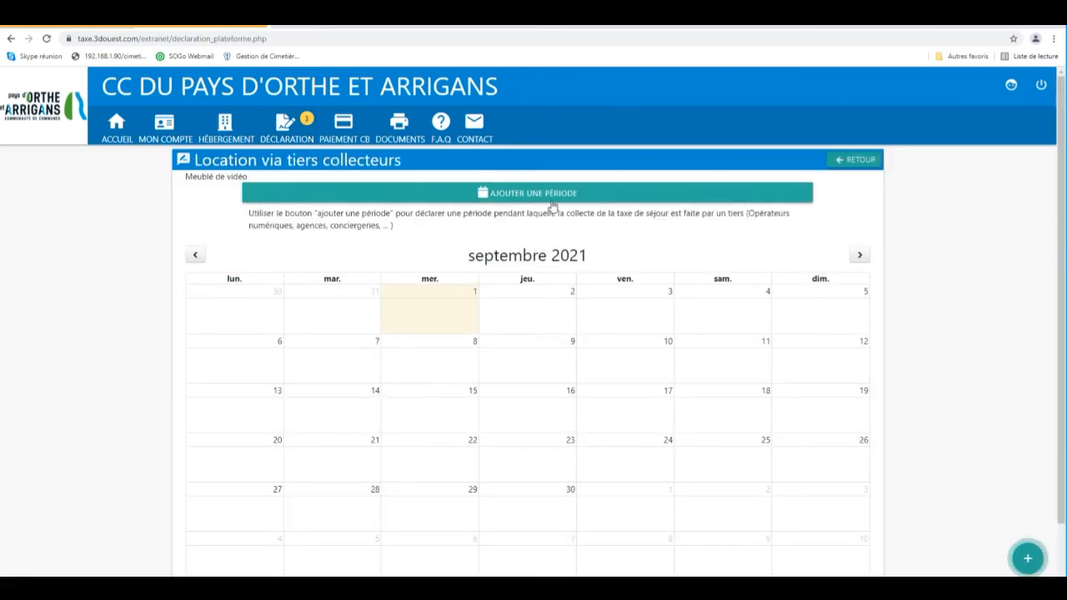
# Add a third-party collection period from 01/07/2021 to 31/08/2021 for Gîtes de France and Booking, and save it.
pyautogui.click(534, 198)
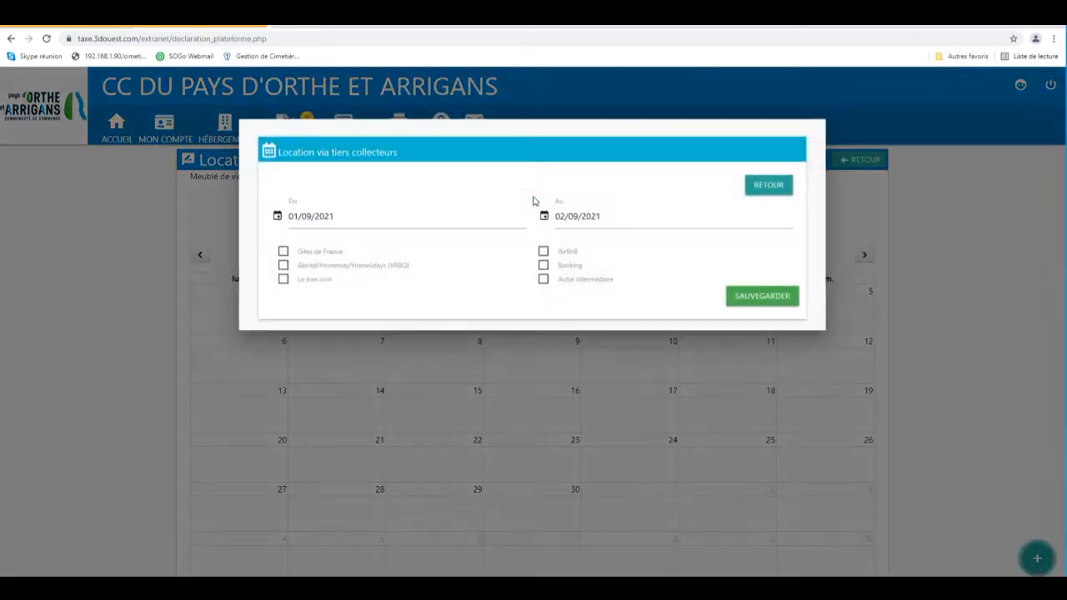
pyautogui.click(357, 228)
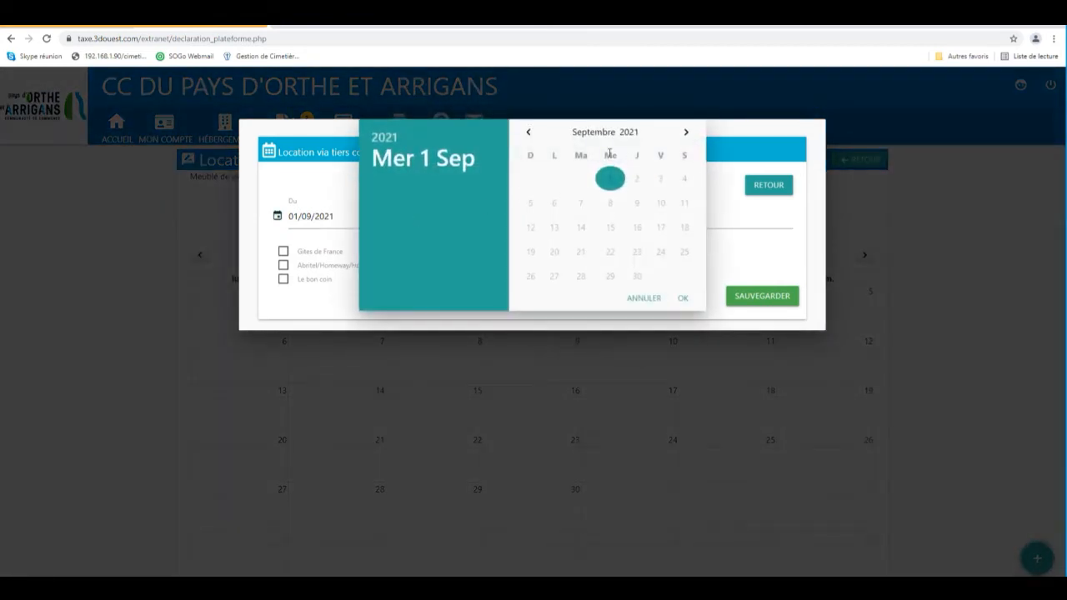
pyautogui.click(528, 133)
pyautogui.click(529, 134)
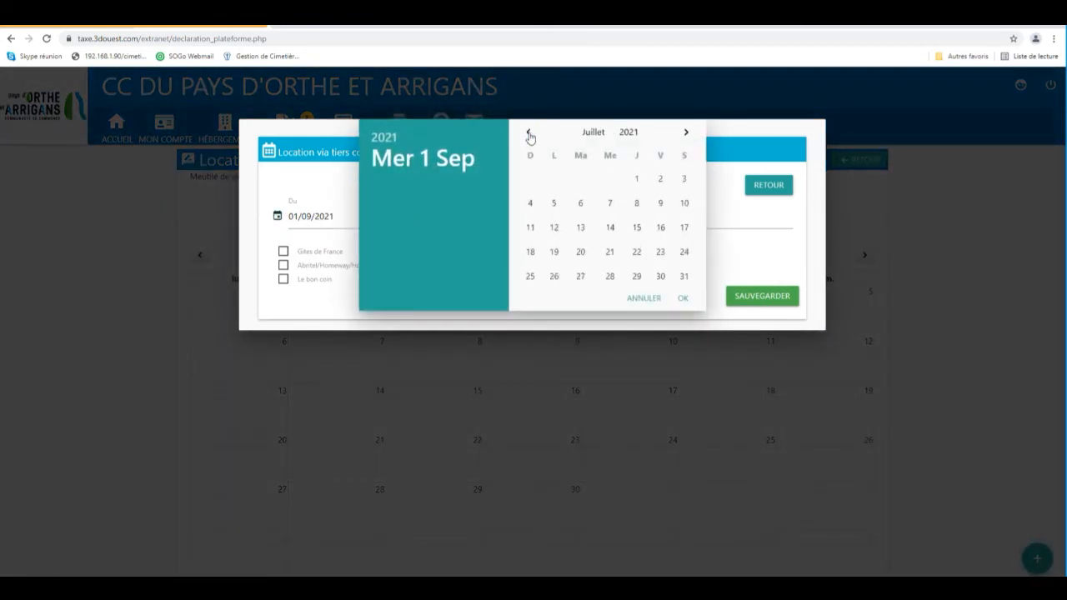
pyautogui.click(636, 178)
pyautogui.click(617, 222)
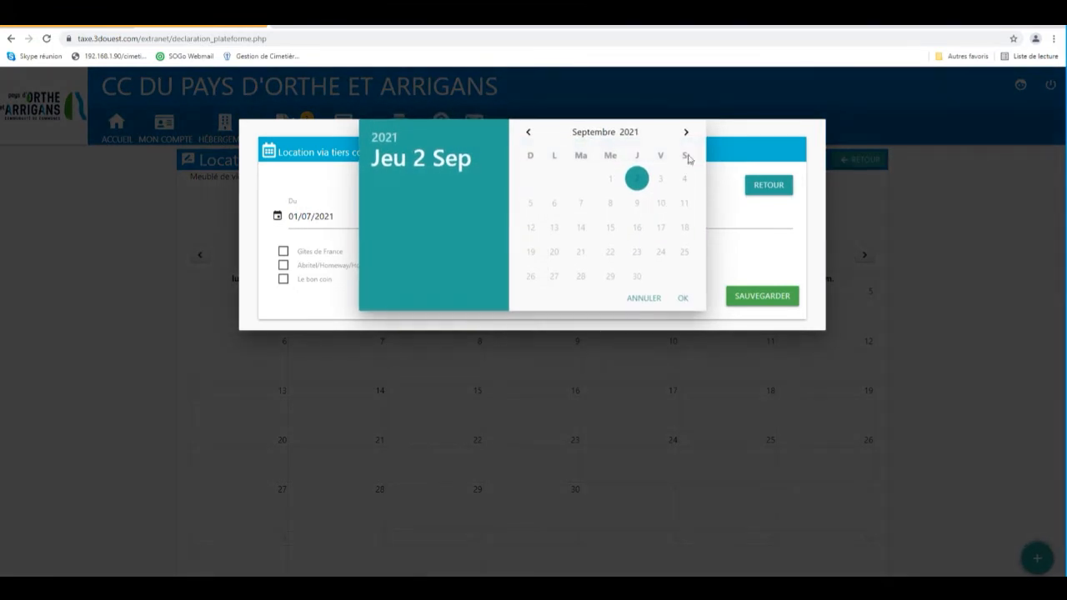
pyautogui.click(528, 133)
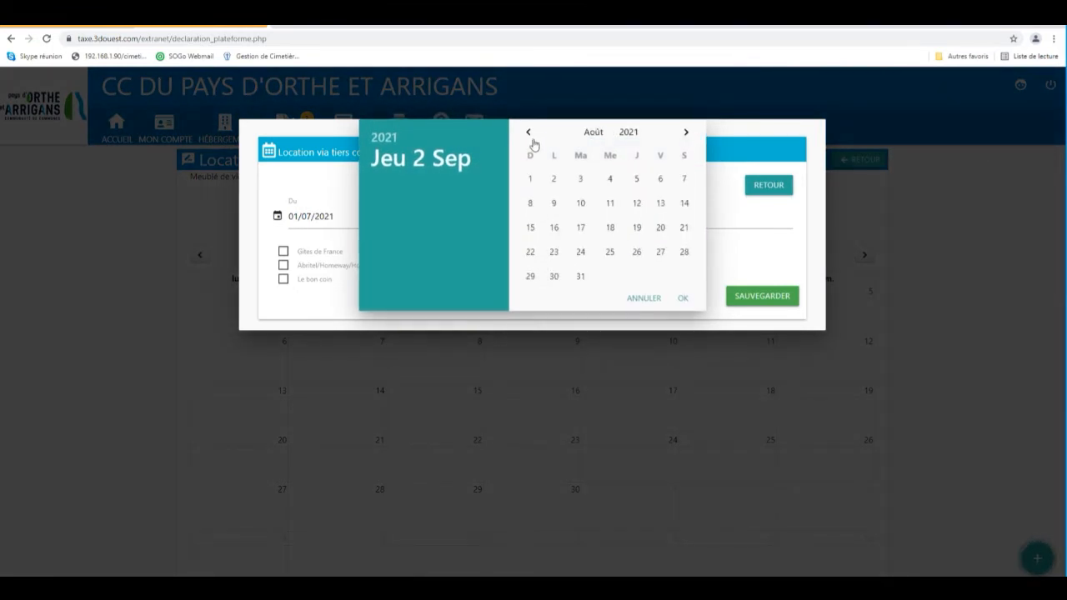
pyautogui.click(580, 277)
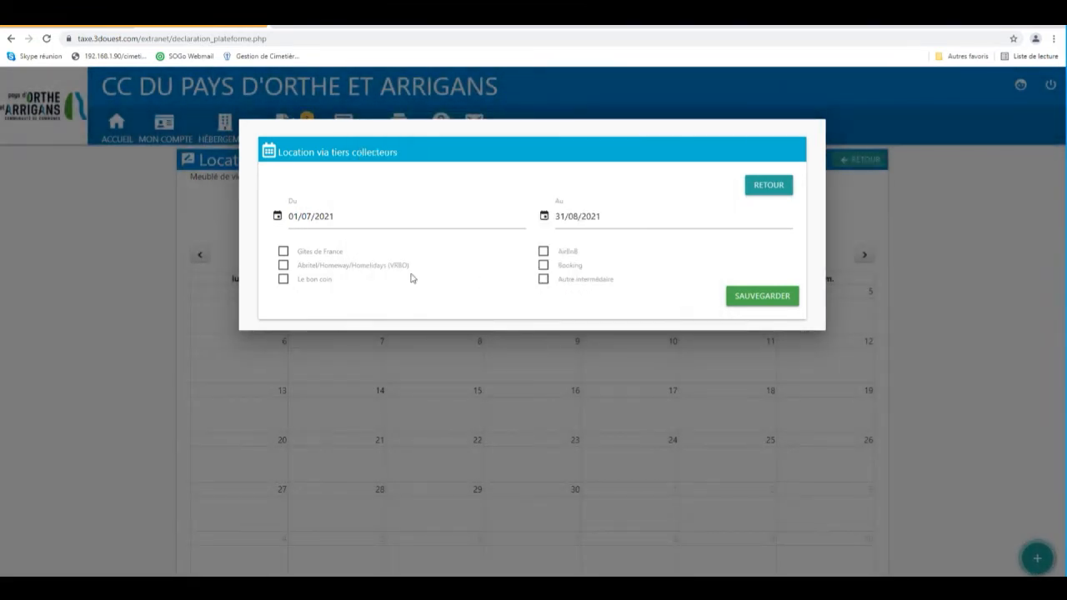
pyautogui.click(327, 253)
pyautogui.click(574, 267)
pyautogui.click(754, 305)
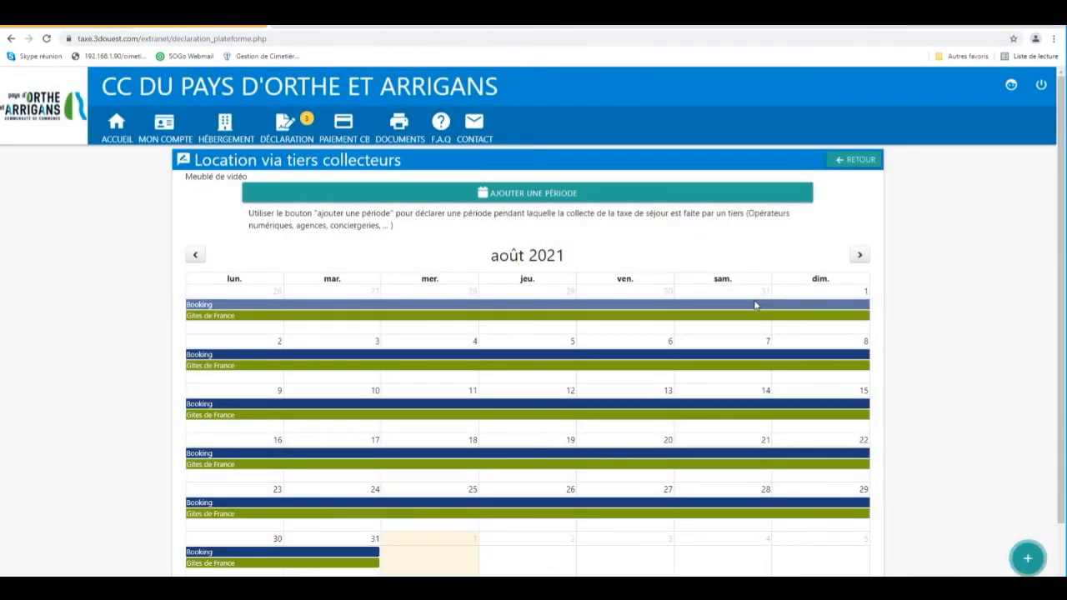
# Declare no nights rented for the period 01/08/2021 to 31/08/2021 and register it.
pyautogui.click(848, 164)
pyautogui.click(786, 242)
pyautogui.click(308, 252)
pyautogui.click(528, 132)
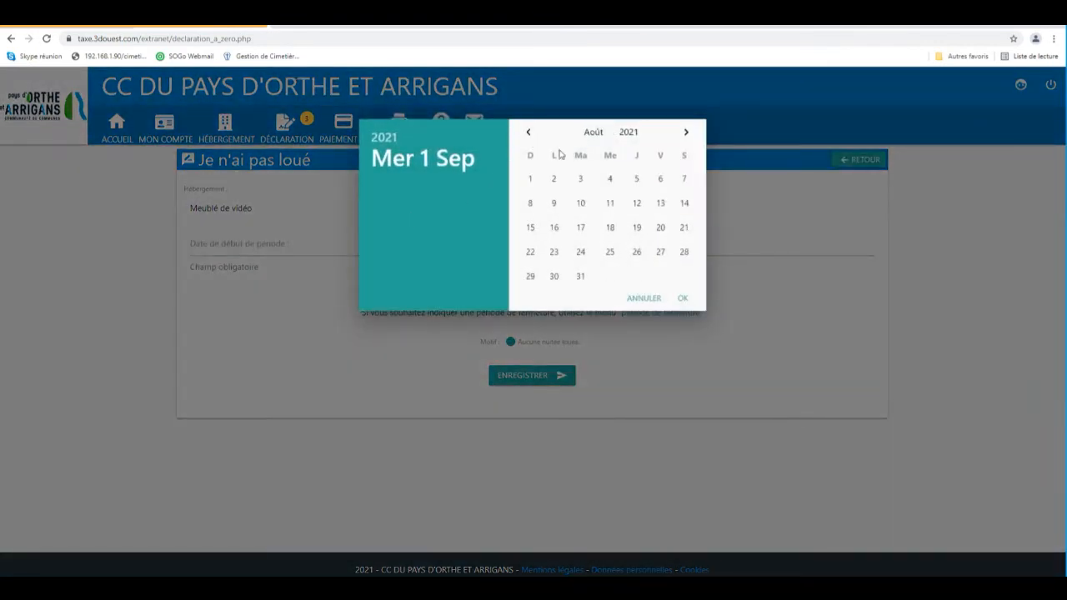
pyautogui.click(532, 180)
pyautogui.click(593, 243)
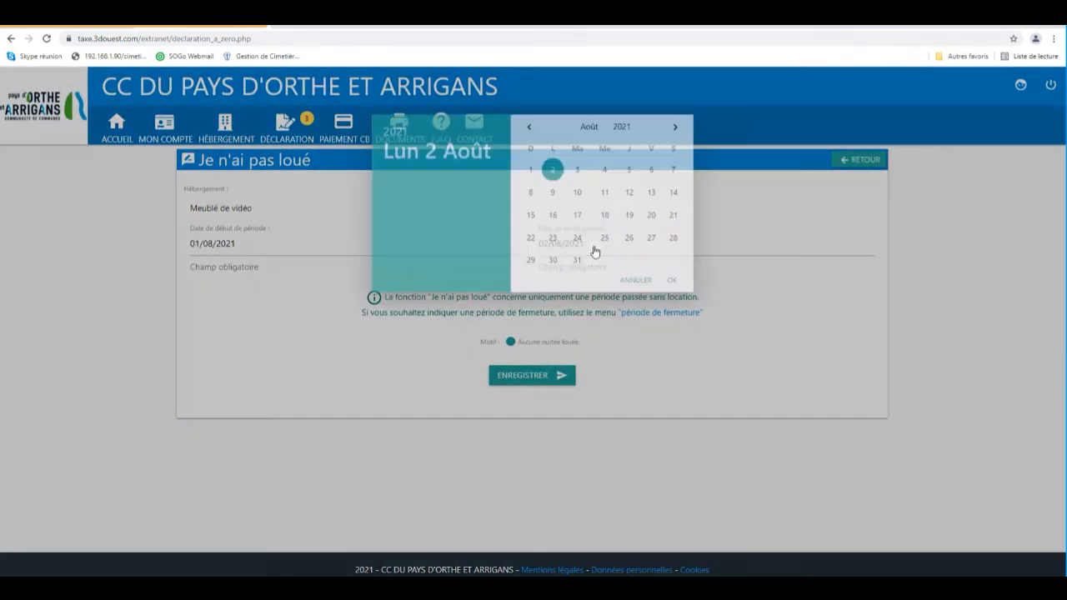
pyautogui.click(580, 276)
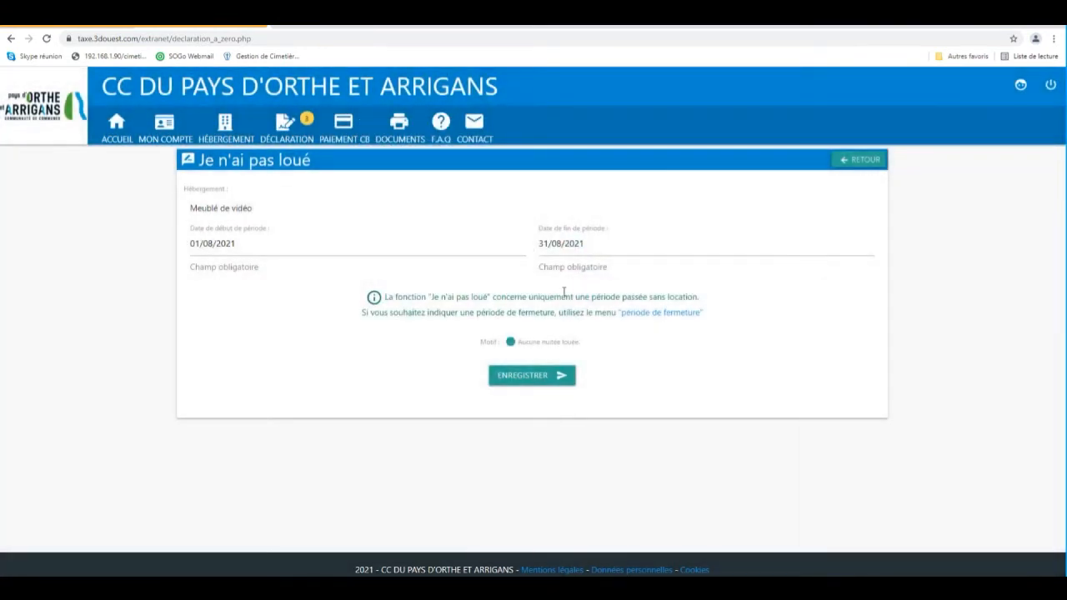
pyautogui.click(543, 378)
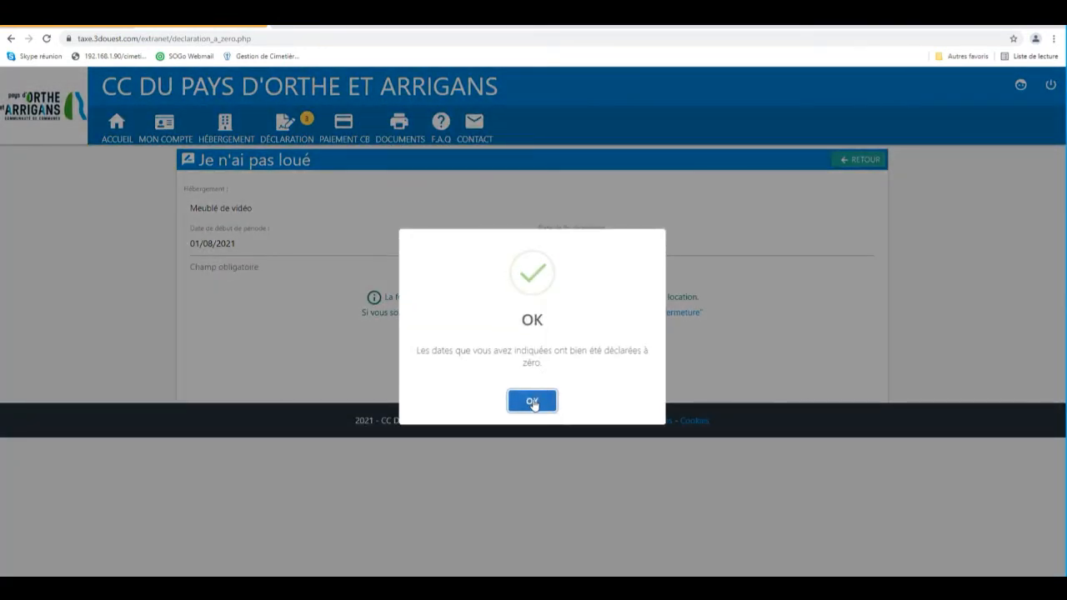
pyautogui.click(534, 402)
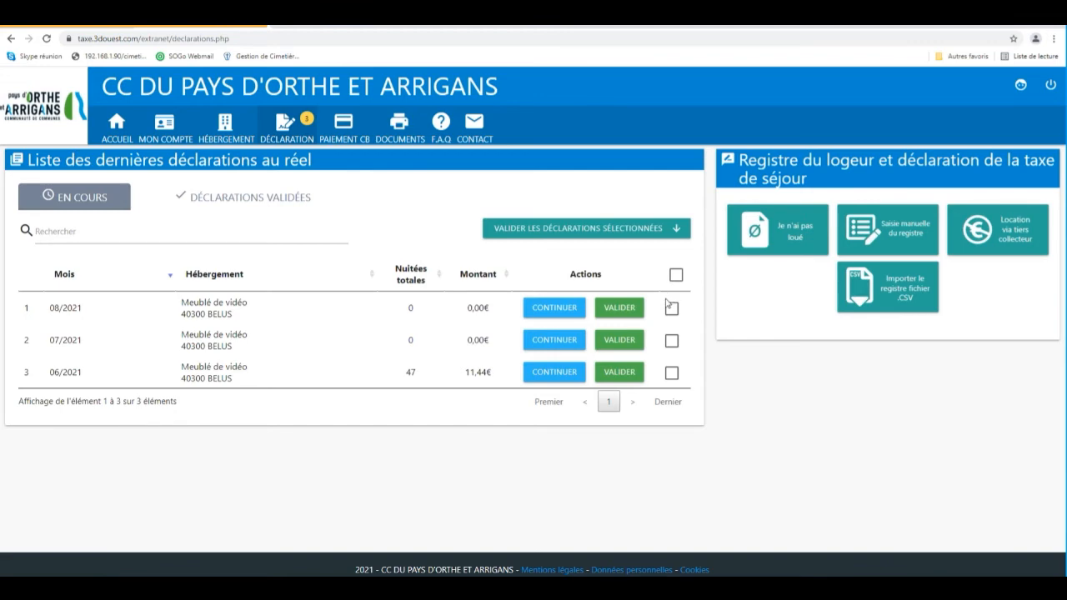
# Validate the August 2021 declaration.
pyautogui.click(621, 310)
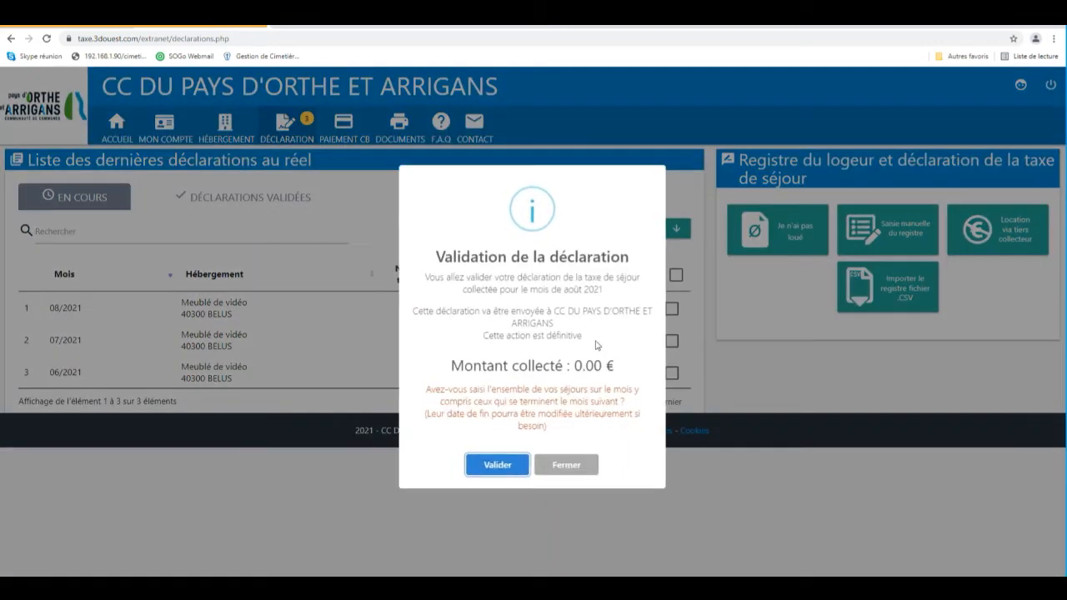
pyautogui.click(498, 467)
pyautogui.click(538, 368)
# Select all remaining declarations and validate them together.
pyautogui.click(676, 275)
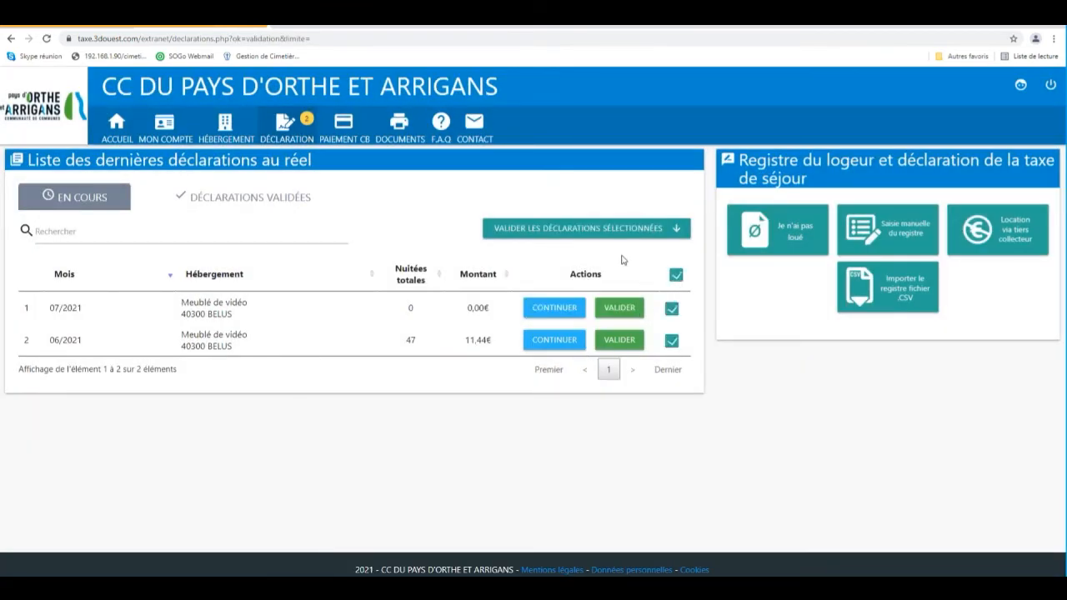
pyautogui.click(611, 228)
pyautogui.click(510, 454)
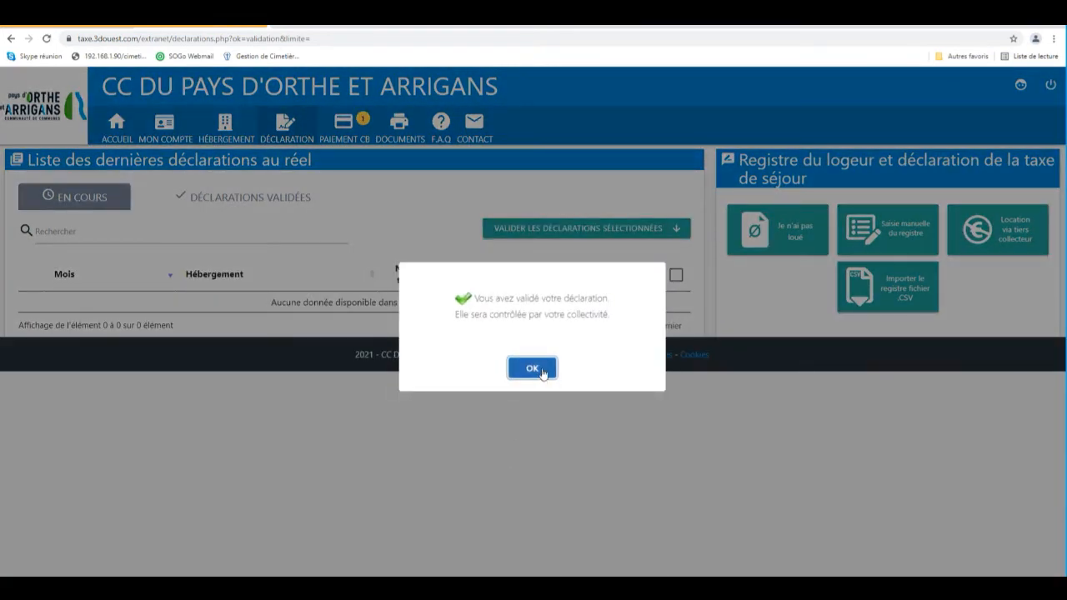
pyautogui.click(541, 370)
# In documents, choose the Récapitulatif période print for the period 01/06/2021 to 31/08/2021.
pyautogui.click(294, 207)
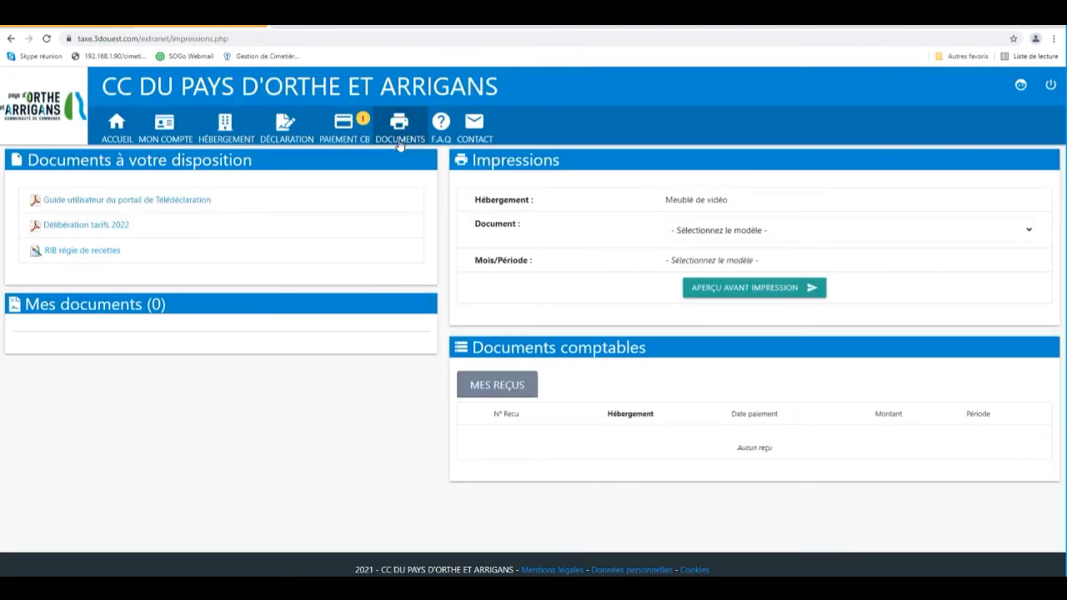
pyautogui.click(122, 126)
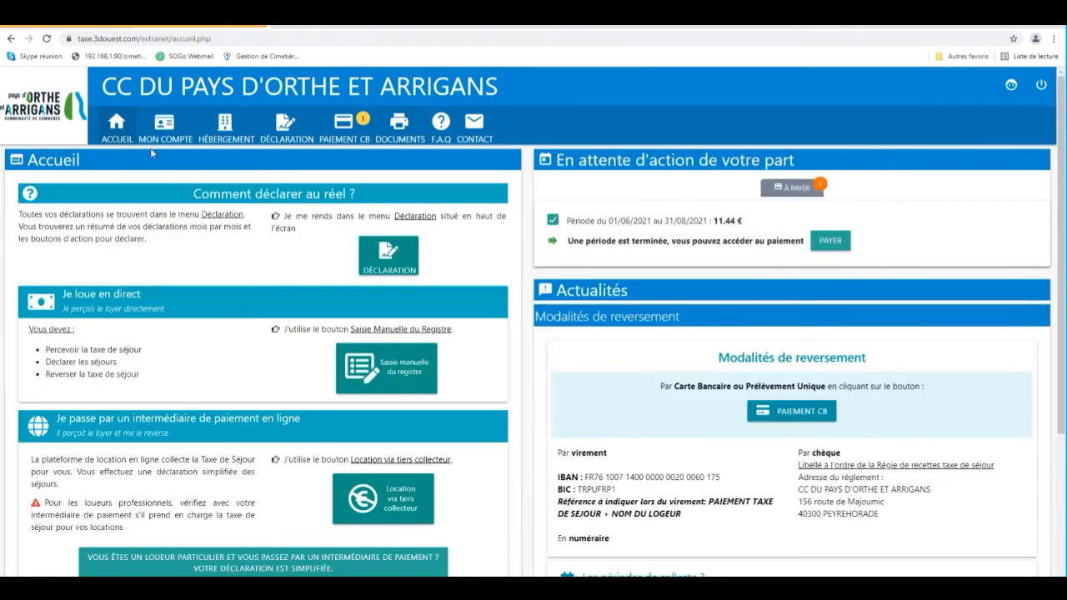
pyautogui.click(402, 143)
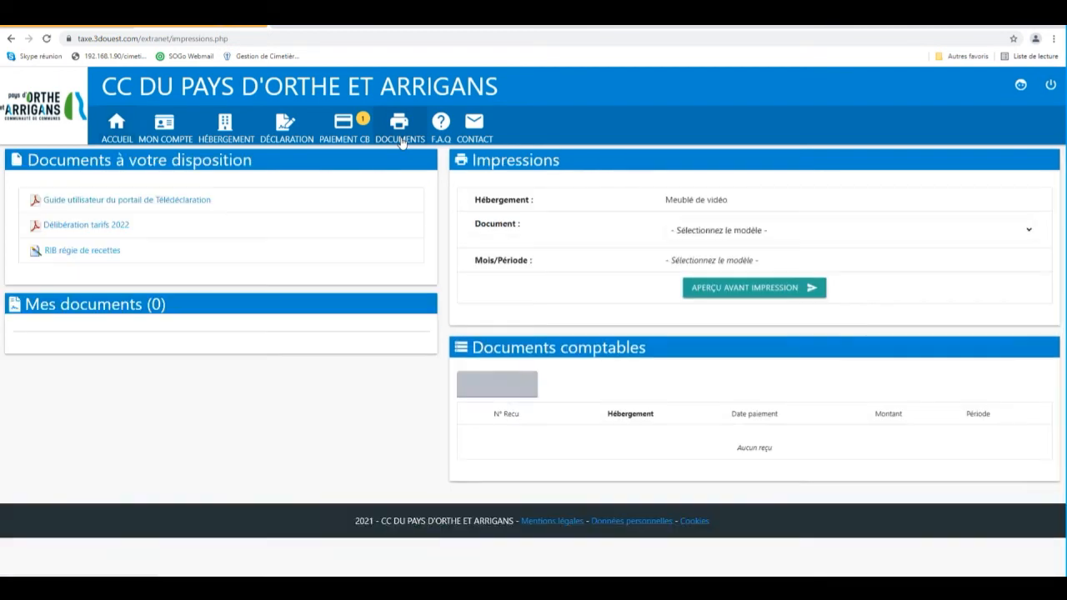
pyautogui.click(451, 133)
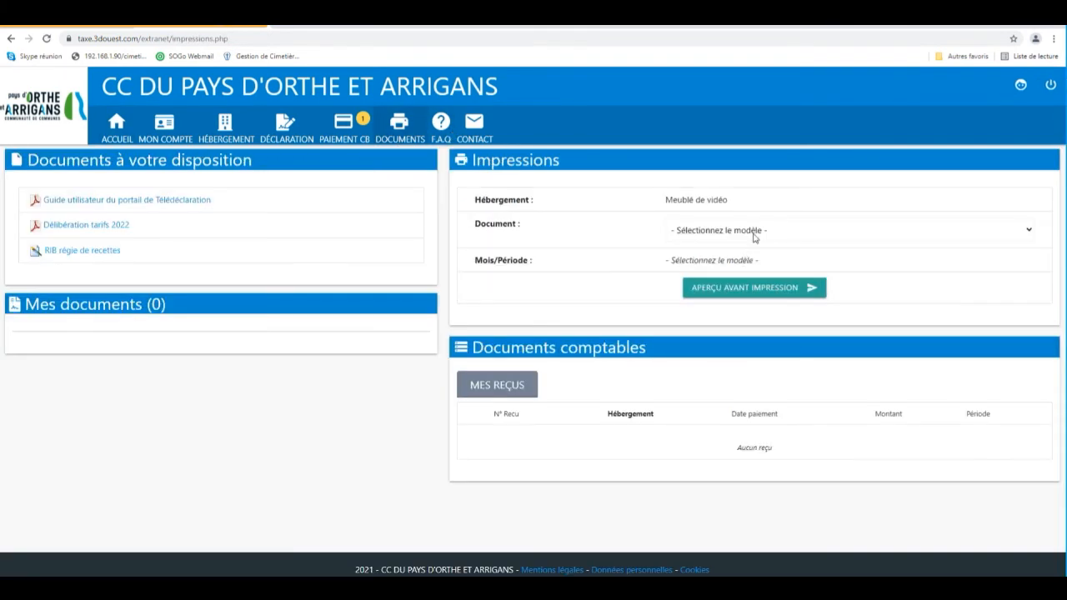
pyautogui.click(754, 237)
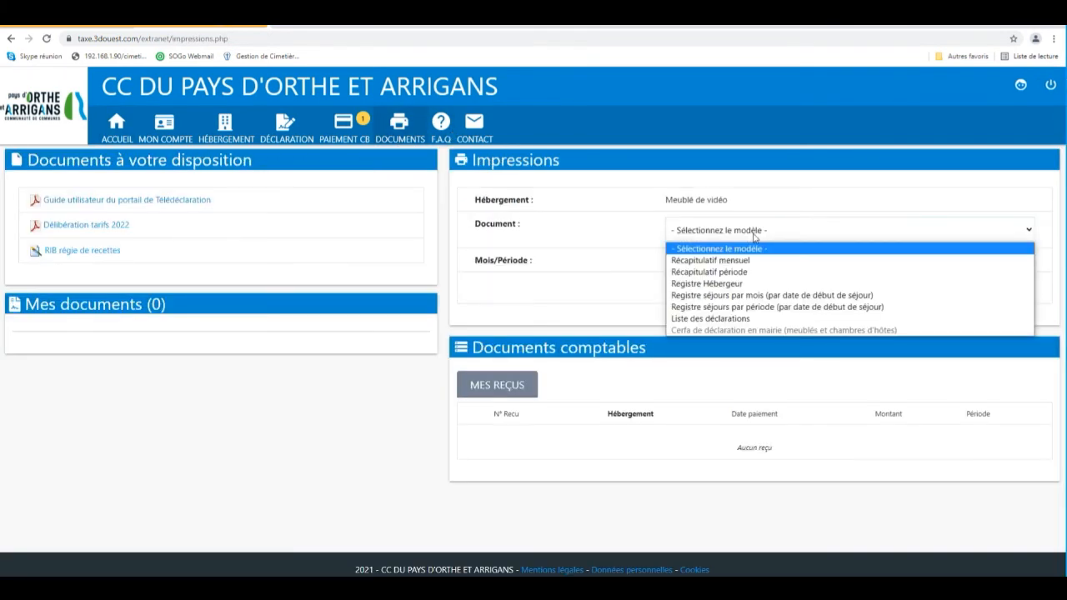
pyautogui.click(747, 273)
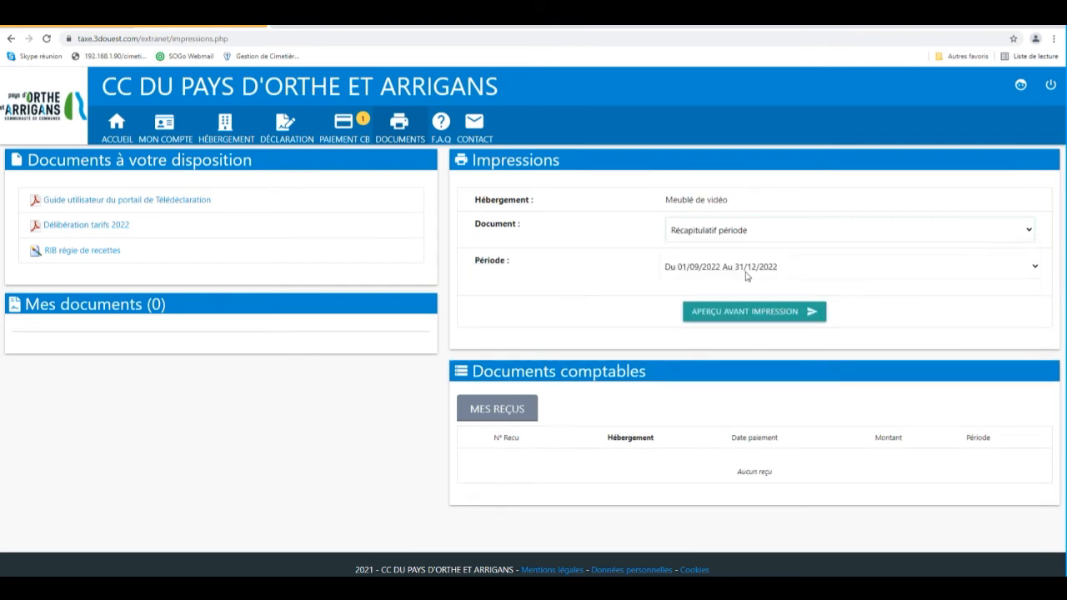
pyautogui.click(747, 277)
pyautogui.click(744, 306)
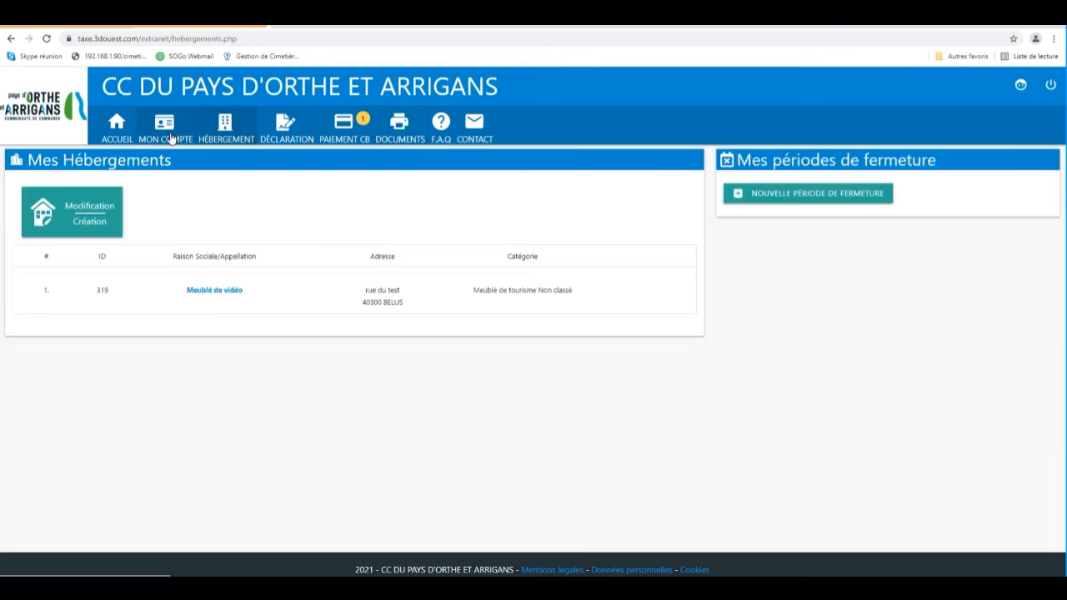
# Submit the accommodation modification request for a 2 étoiles classification from 01/09/2021, certifying the information on honour.
pyautogui.click(171, 135)
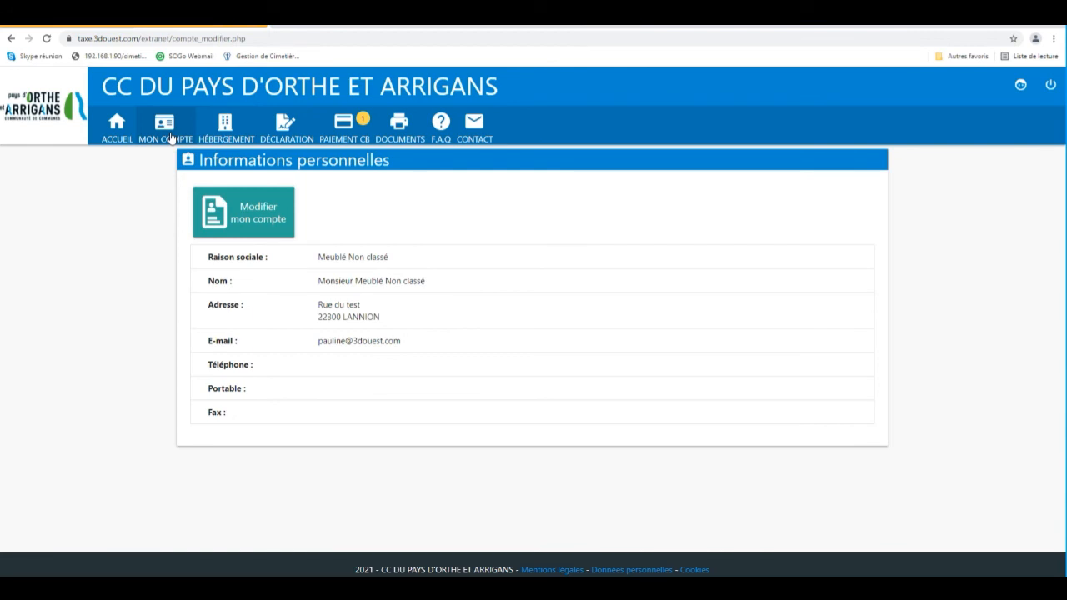
pyautogui.click(233, 133)
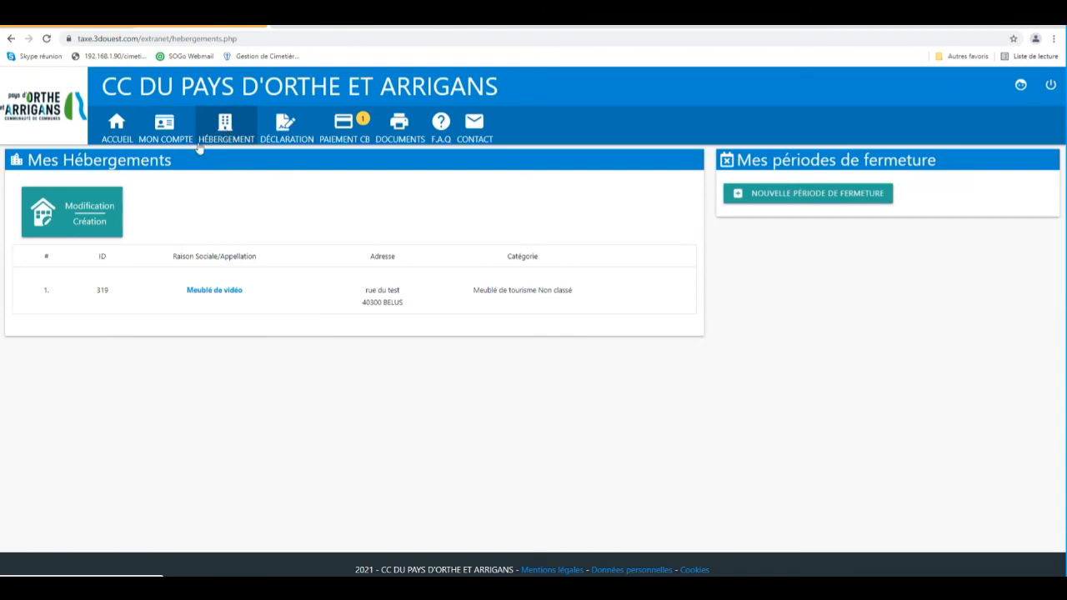
pyautogui.click(96, 215)
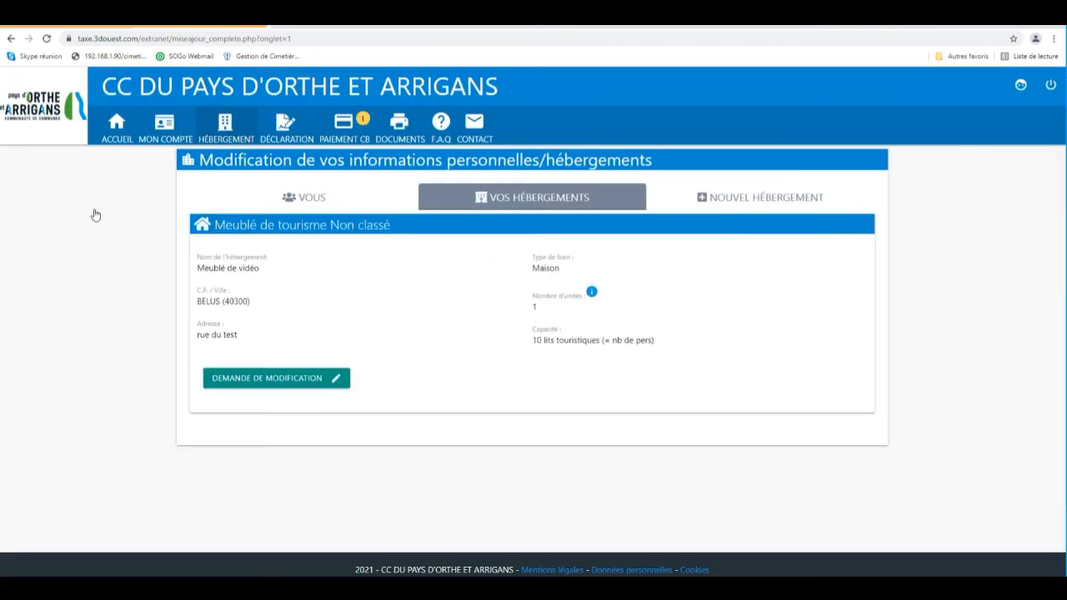
pyautogui.click(229, 380)
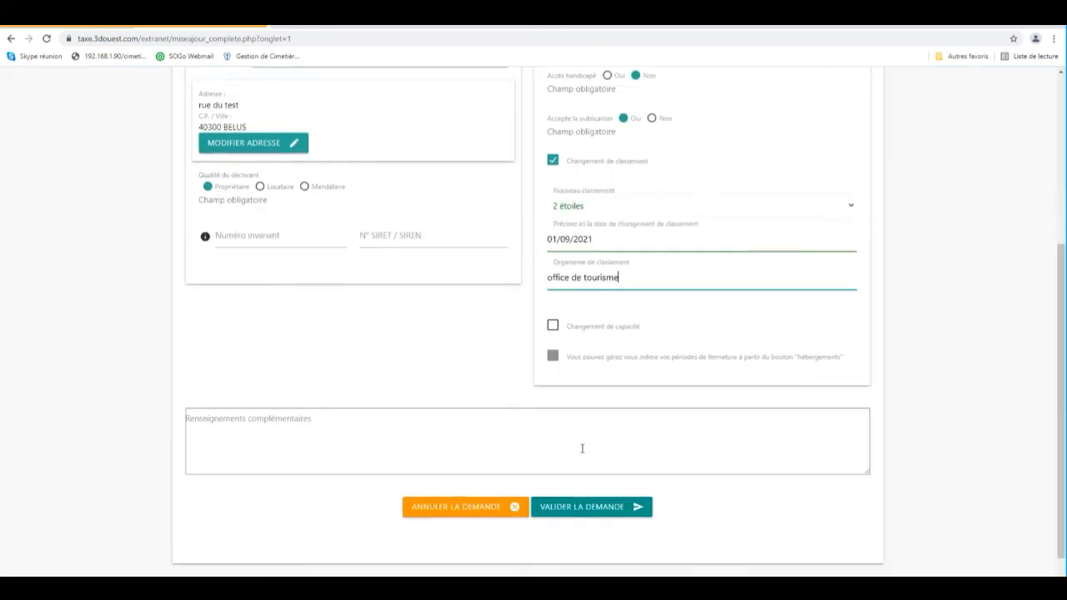
pyautogui.scroll(-1, 453, 453)
pyautogui.click(568, 487)
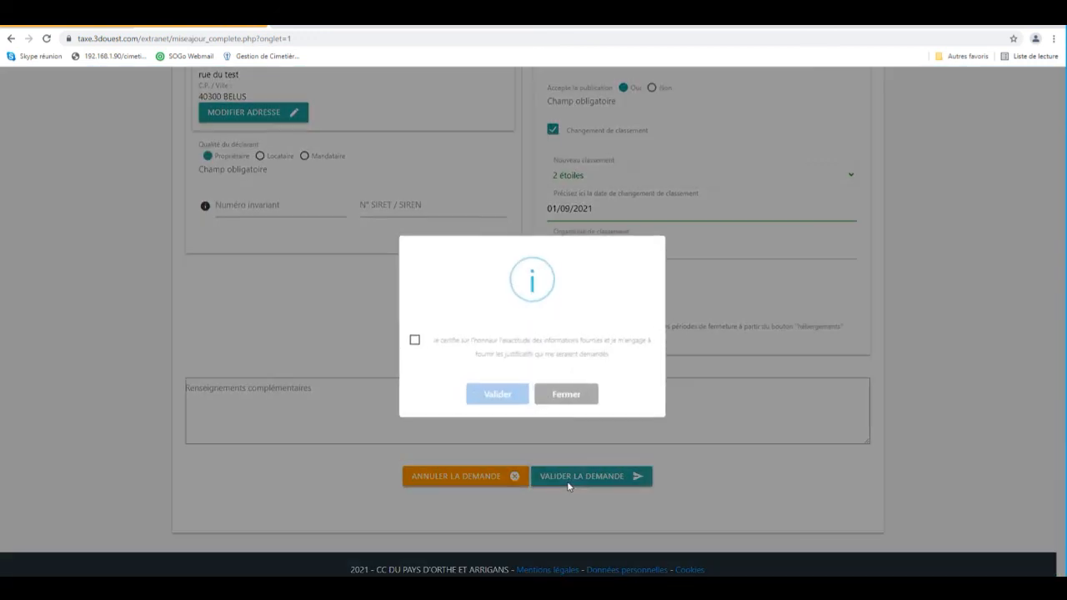
pyautogui.click(479, 349)
pyautogui.click(499, 402)
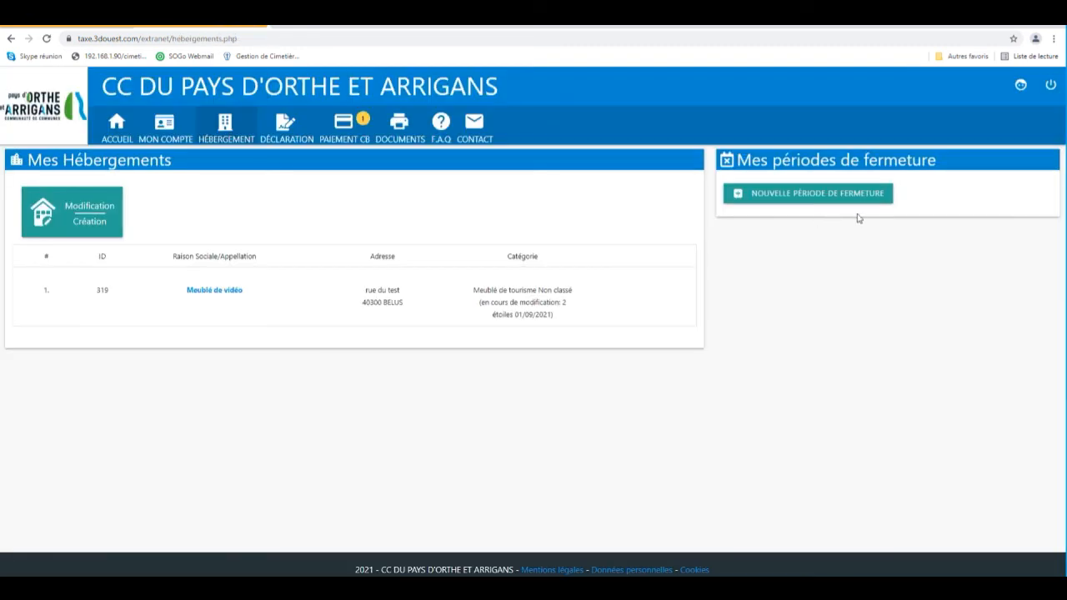
# Add a closure period from 01/09/2021 to reopening on 30/11/2021 with the reason "fermeture annuelle".
pyautogui.click(861, 200)
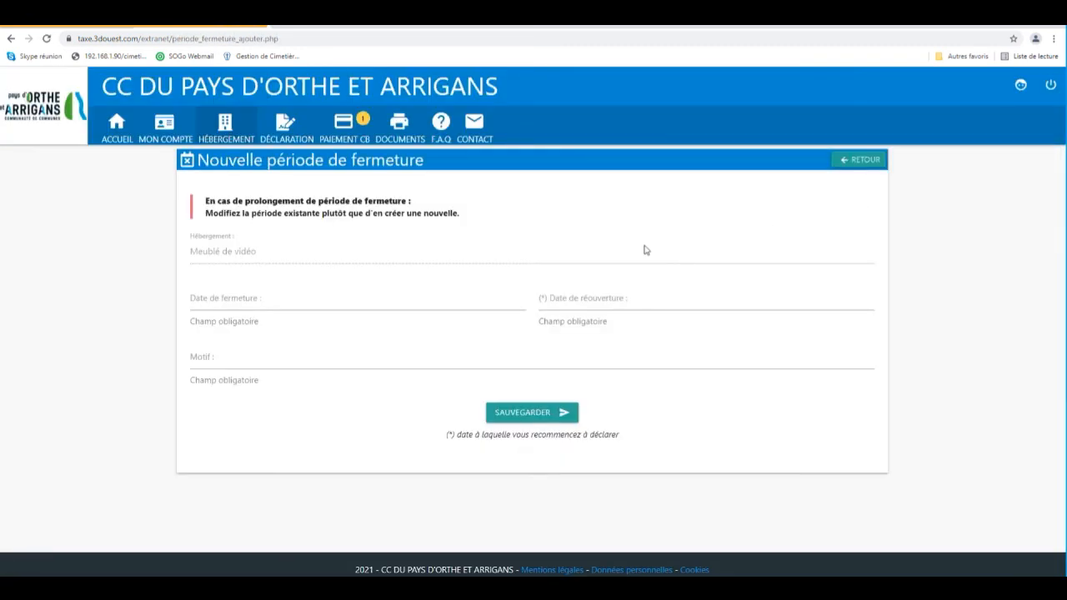
pyautogui.click(250, 301)
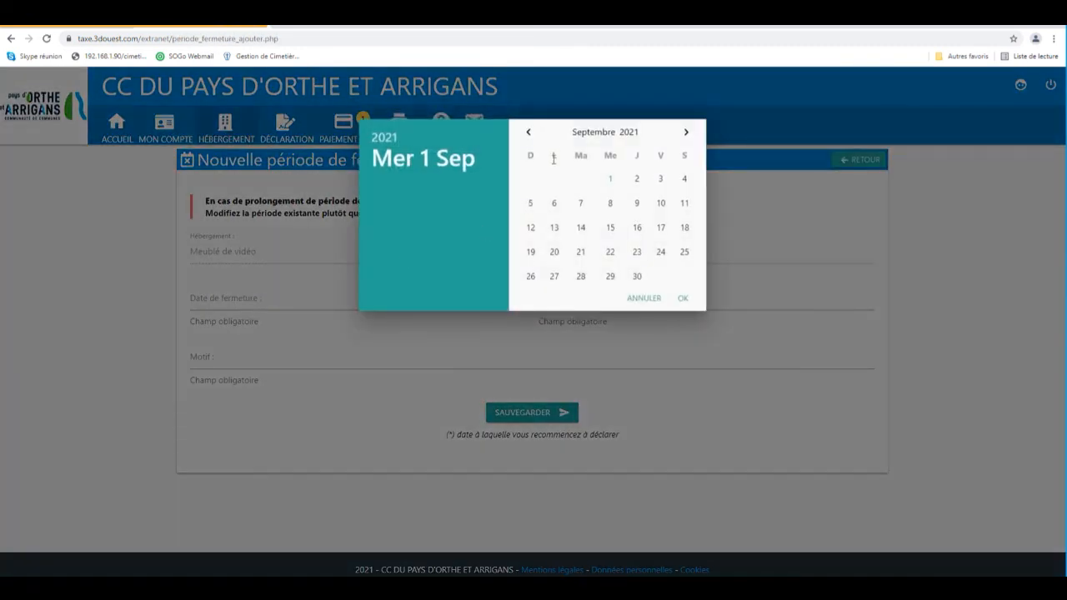
pyautogui.click(610, 179)
pyautogui.click(639, 304)
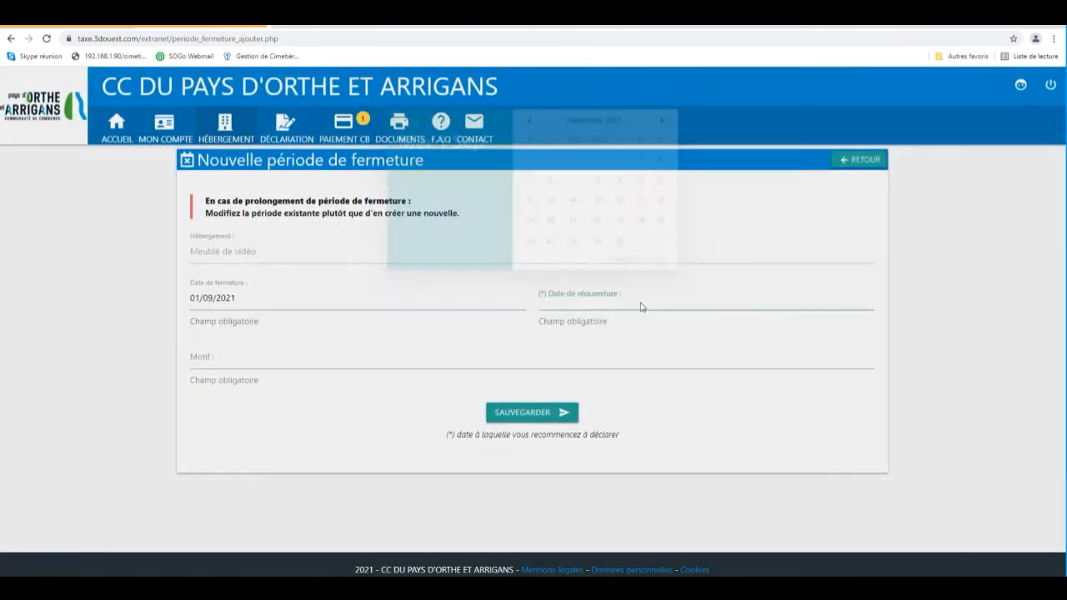
pyautogui.click(687, 134)
pyautogui.click(688, 133)
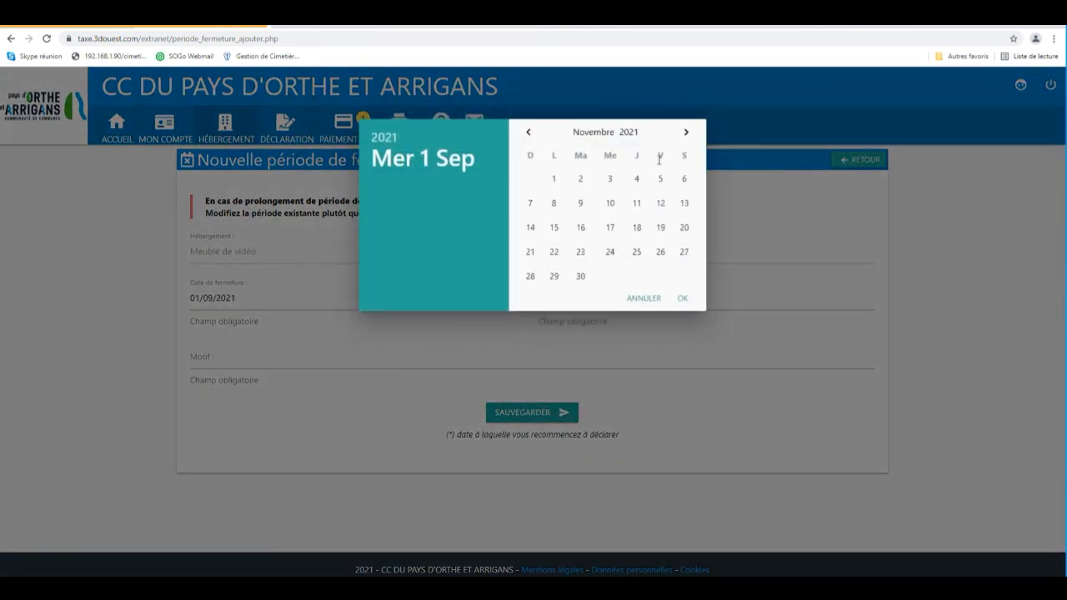
pyautogui.click(580, 277)
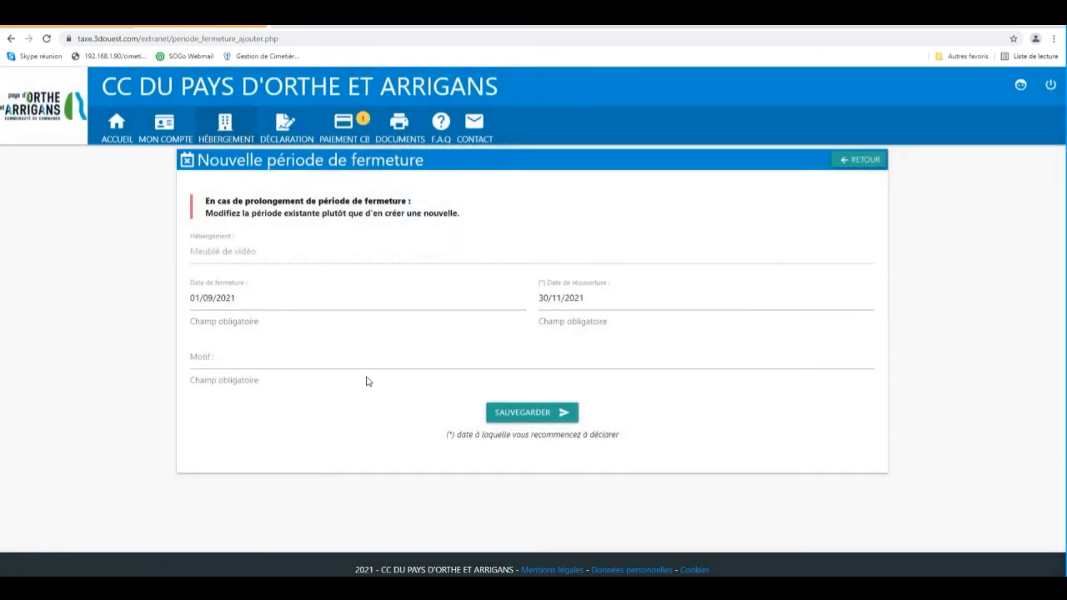
pyautogui.click(247, 360)
pyautogui.write('fermeture annuelle')
pyautogui.press('Return')
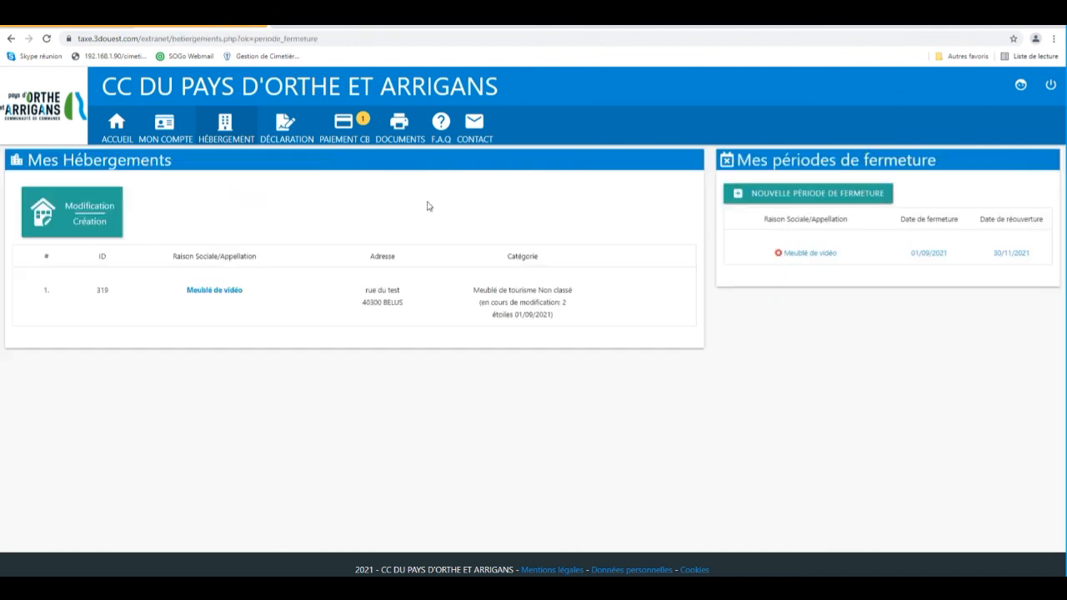
# Open the contact page.
pyautogui.click(471, 133)
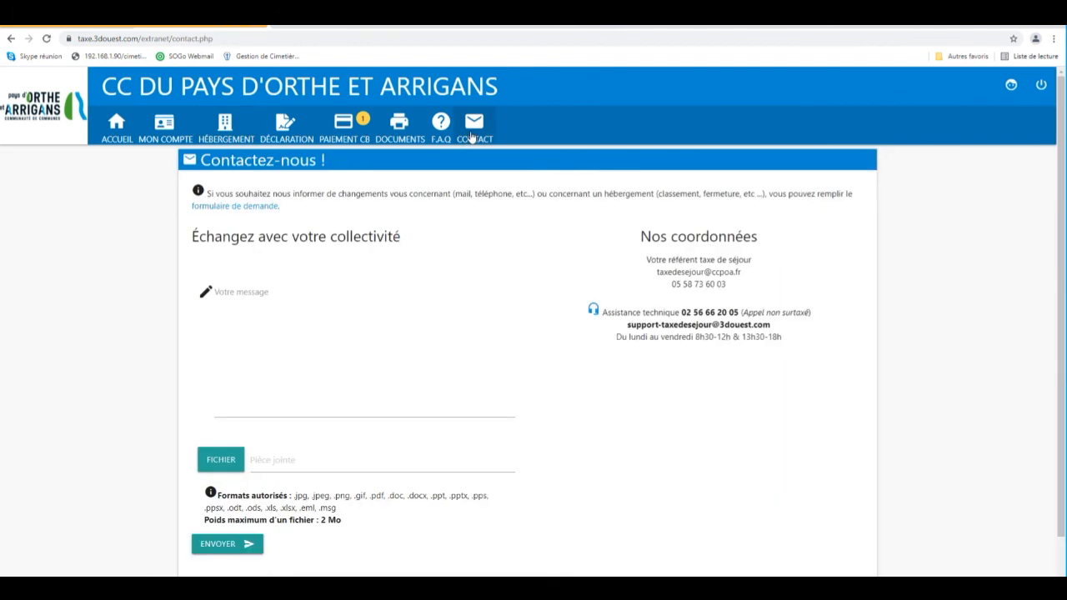